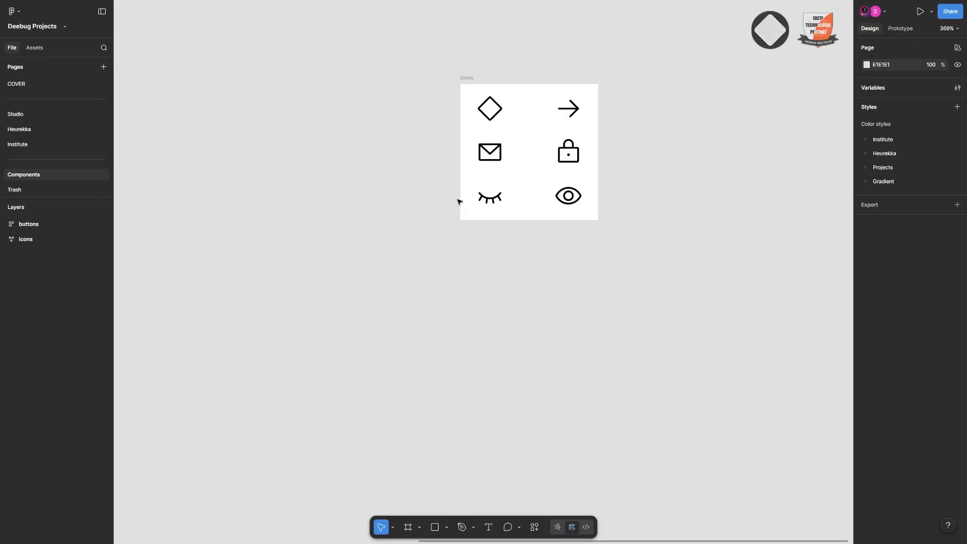
Copy the diamond icon from the icons frame and paste it onto the empty canvas
scroll(459, 202, left, 1)
scroll(459, 202, right, 2)
scroll(512, 198, up, 2)
scroll(557, 208, up, 4)
scroll(557, 209, up, 2)
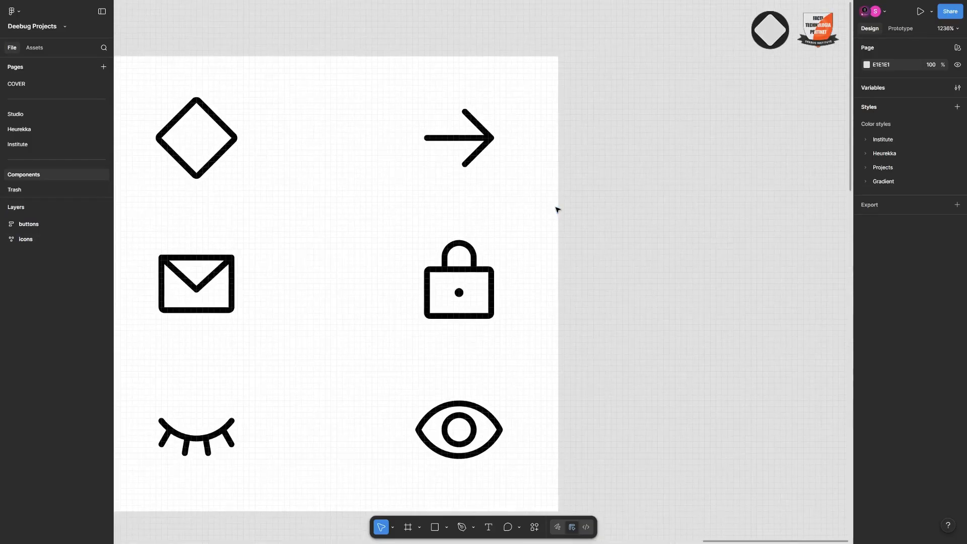
scroll(557, 210, down, 6)
click(406, 179)
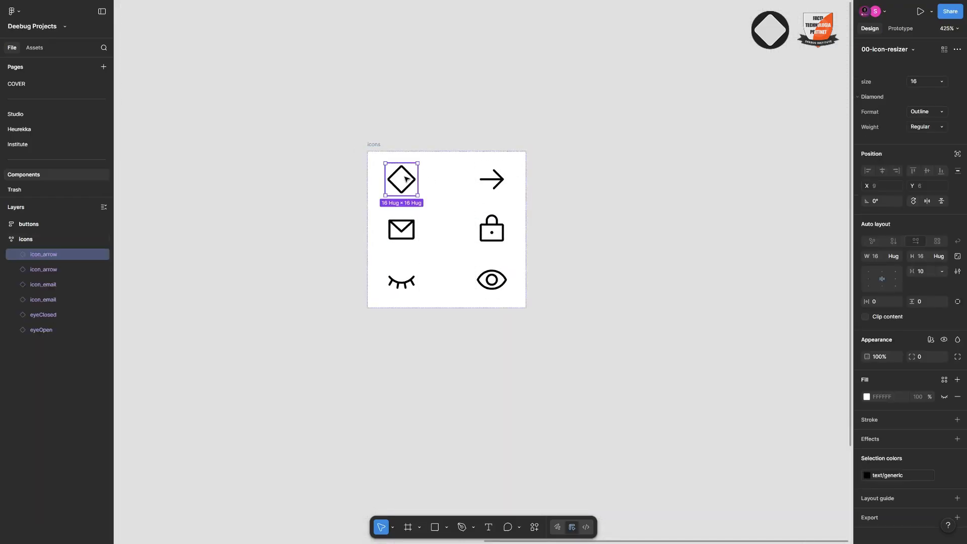
scroll(441, 198, left, 3)
scroll(441, 199, right, 5)
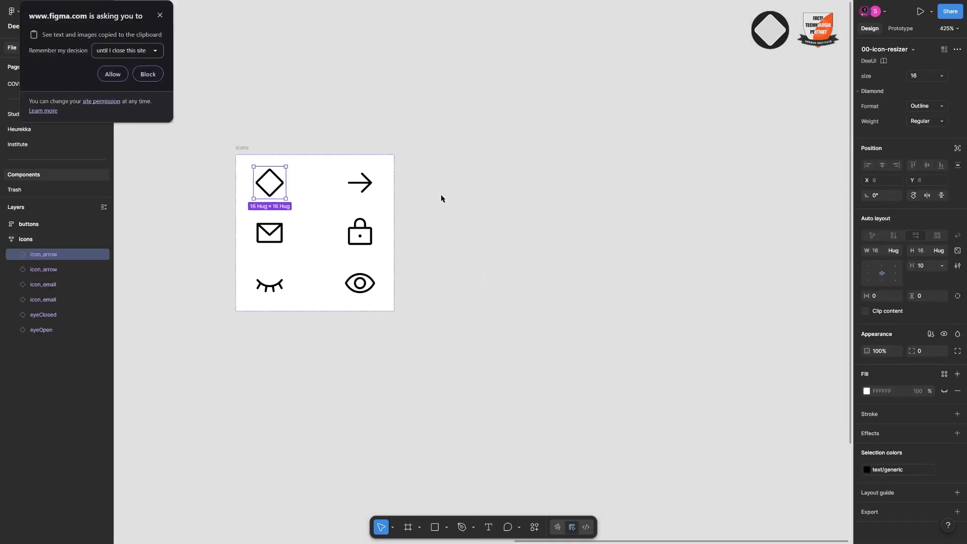
right_click(441, 185)
click(499, 192)
click(113, 74)
Place the pasted diamond icon beside the icons frame and set its size to 24
scroll(433, 186, right, 1)
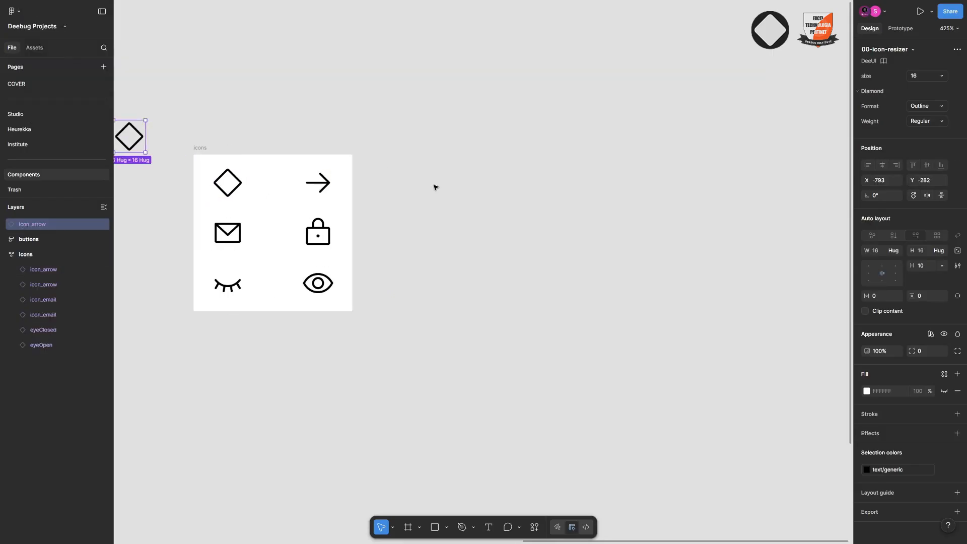
scroll(435, 186, left, 5)
drag(421, 136, 707, 150)
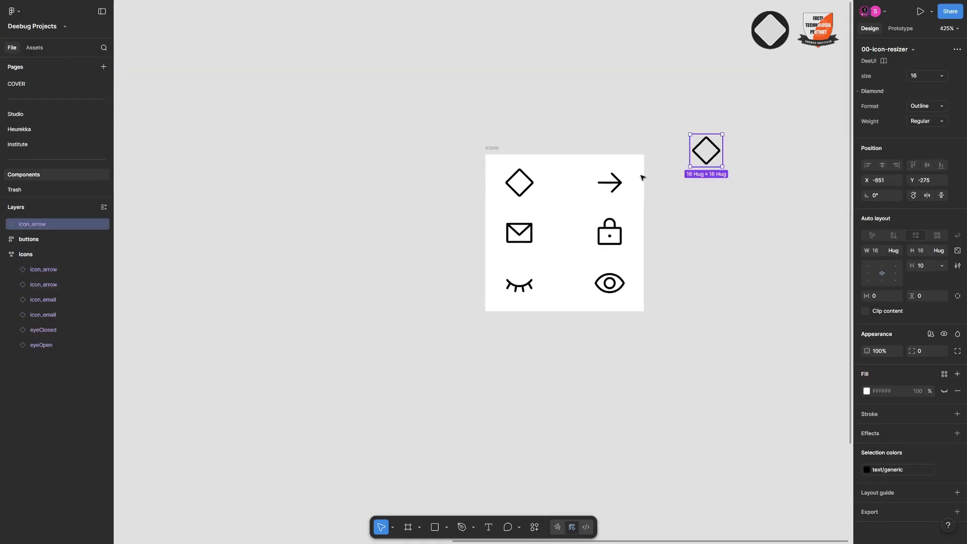
scroll(641, 177, right, 6)
drag(384, 155, 474, 197)
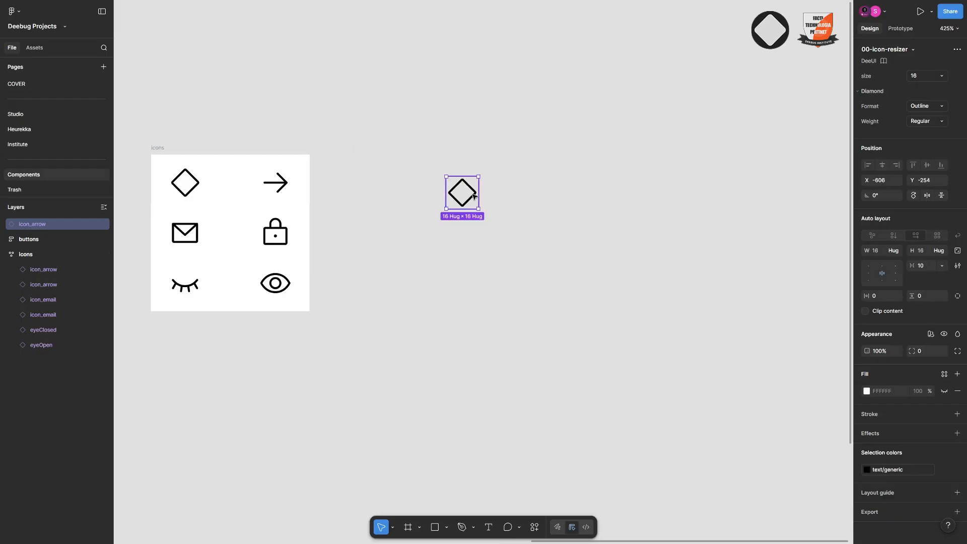
click(941, 77)
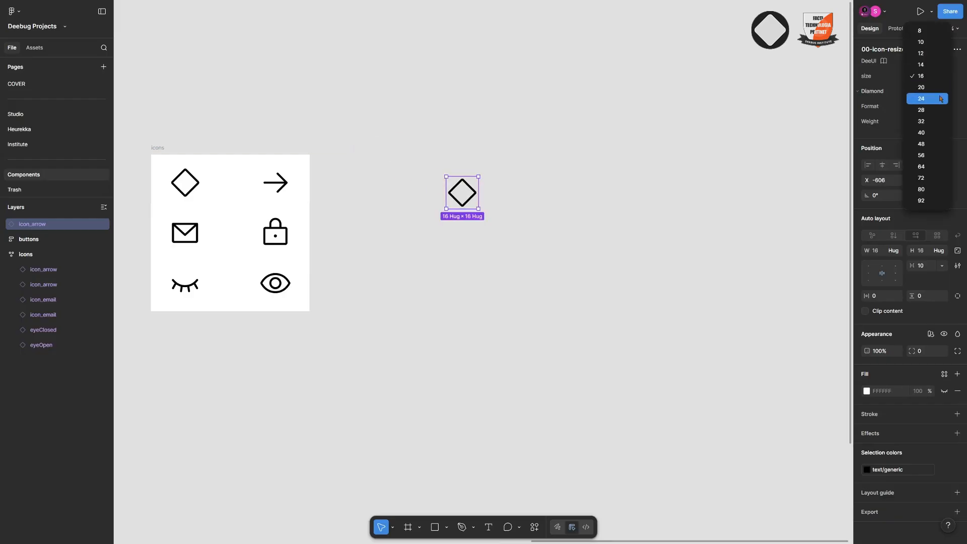
click(920, 95)
click(686, 155)
Add a text label reading "Button" beside the enlarged diamond icon
key(t)
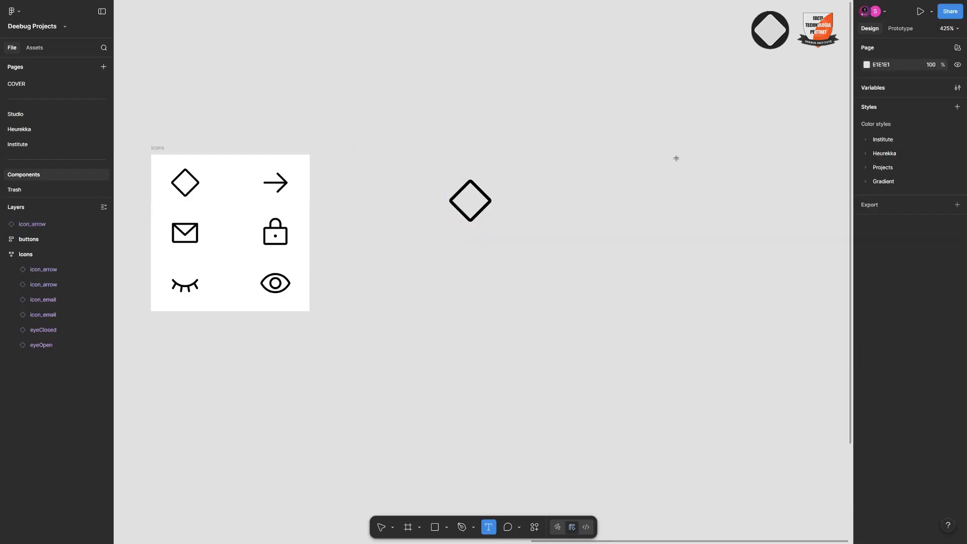
click(514, 201)
text(Button)
key(Escape)
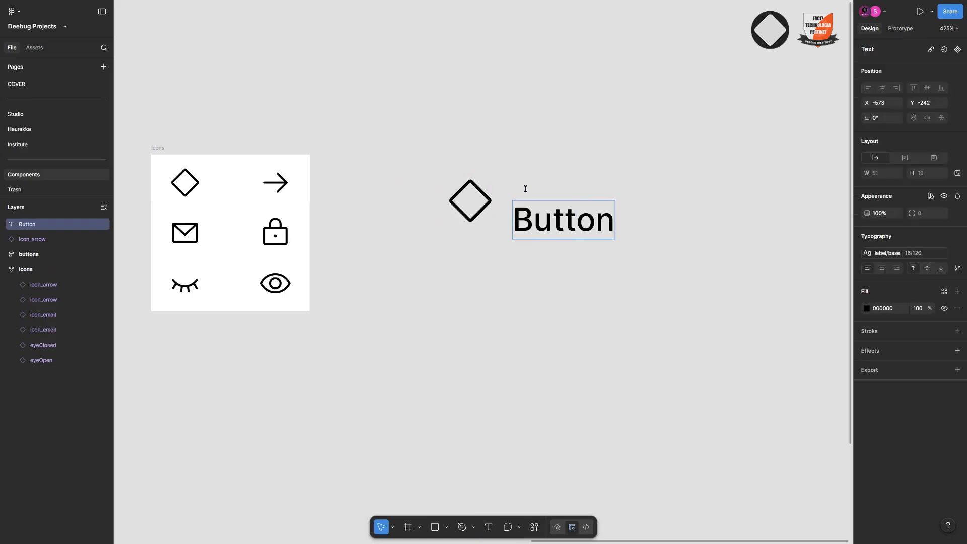
Apply the DeeUI text/generic colour style to the Button label and line it up vertically with the diamond icon
click(943, 295)
text(tex)
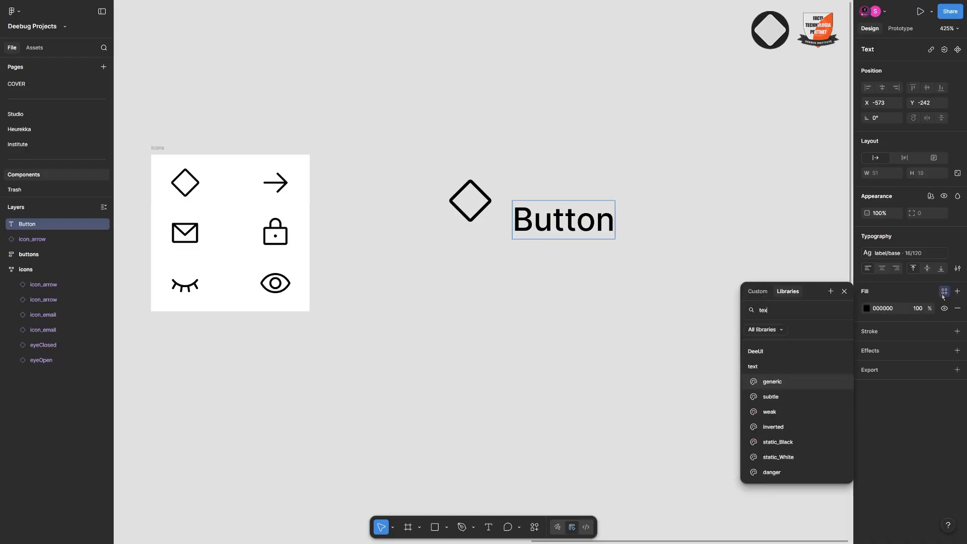
click(789, 387)
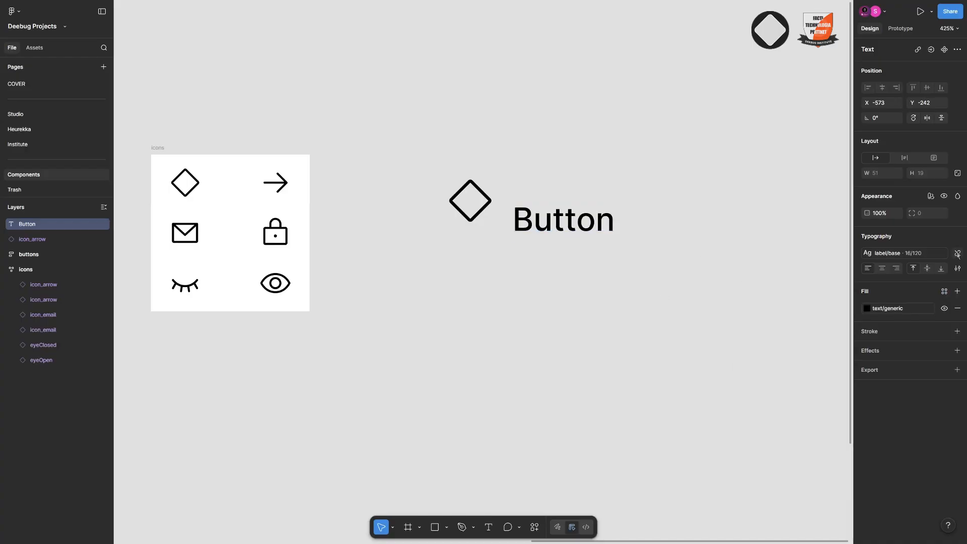
click(945, 292)
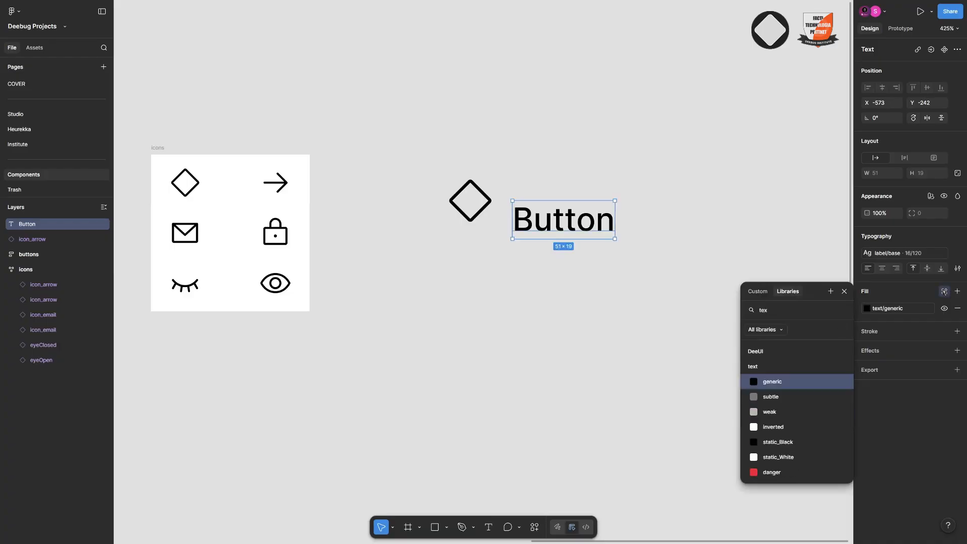
click(789, 383)
drag(570, 201, 567, 182)
Paste a copy of the arrow icon from the icons frame and place it after the Button label
click(277, 195)
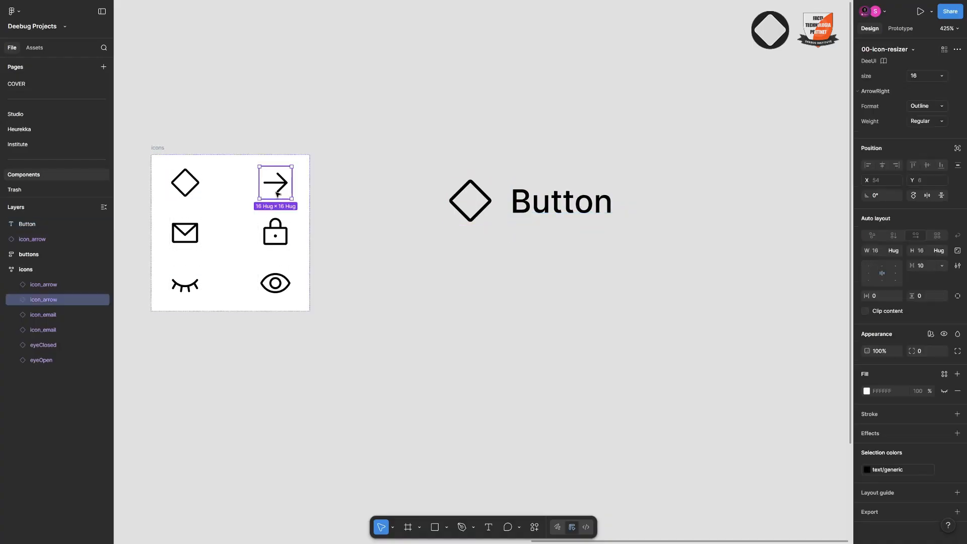
scroll(439, 203, right, 5)
right_click(513, 198)
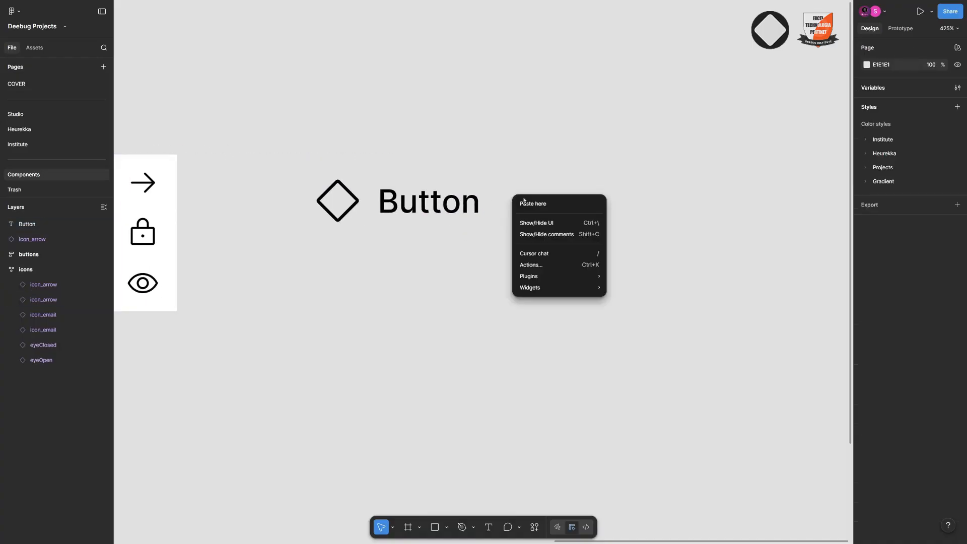
click(537, 205)
drag(534, 211, 526, 198)
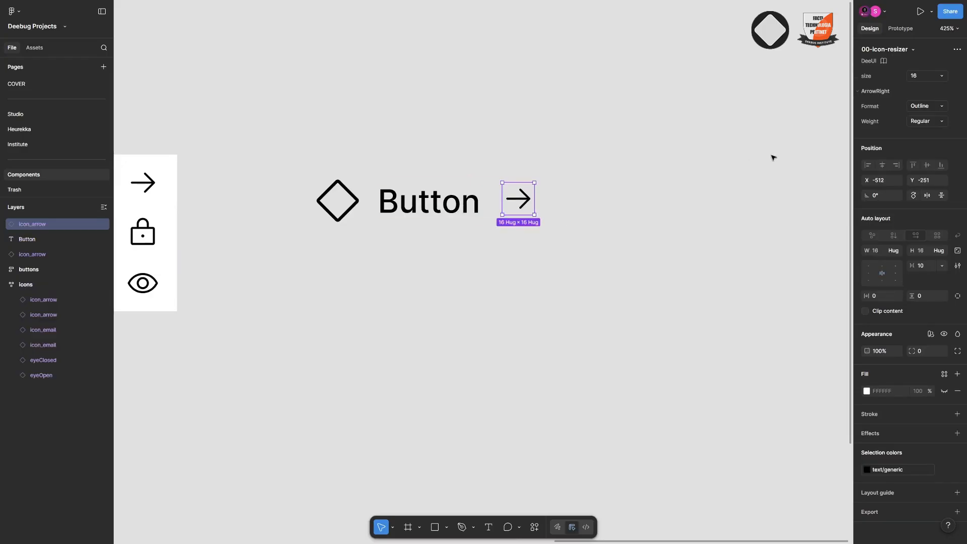
Set the pasted arrow icon's size to 24
click(940, 75)
click(935, 100)
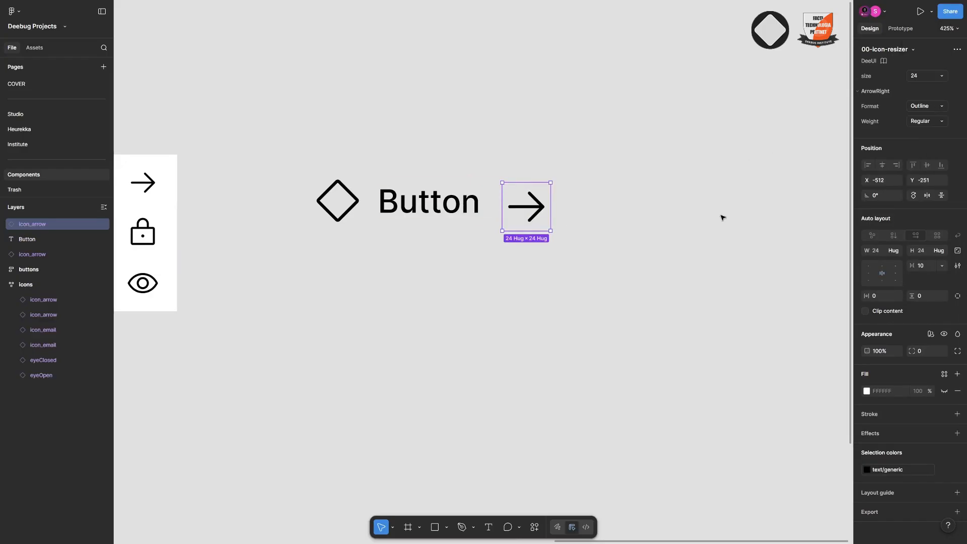
click(586, 234)
Wrap the diamond icon, Button label and arrow icon together in an auto layout frame
scroll(586, 234, down, 2)
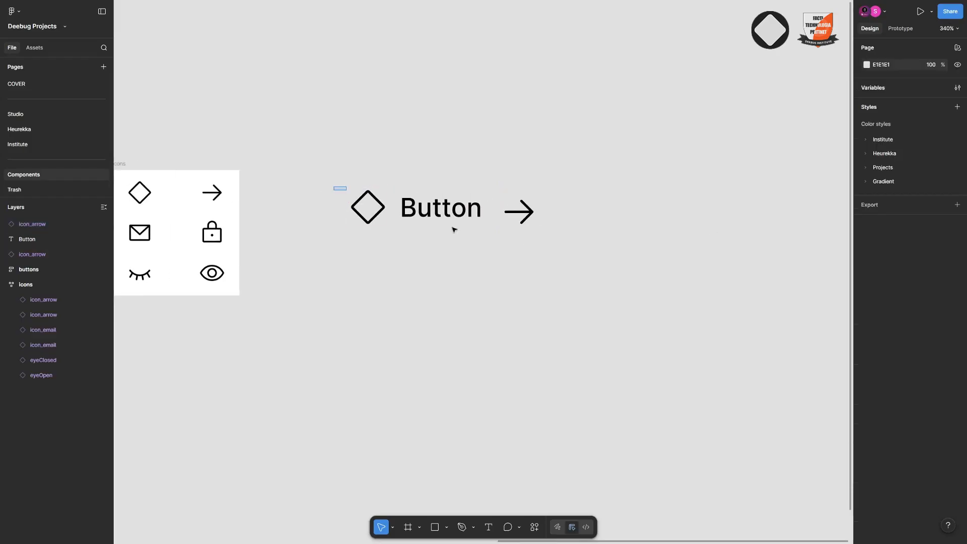
drag(454, 229, 550, 241)
right_click(506, 213)
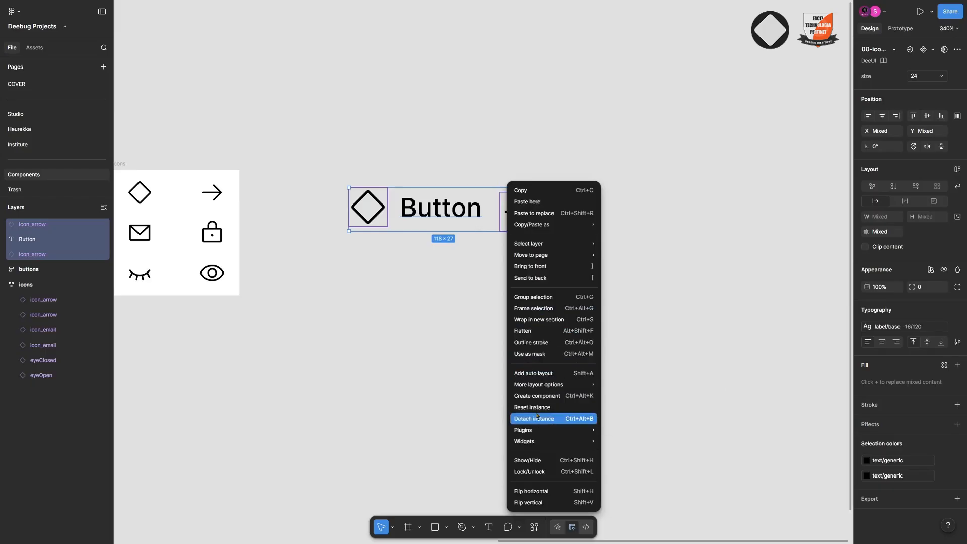
mouse_move(543, 390)
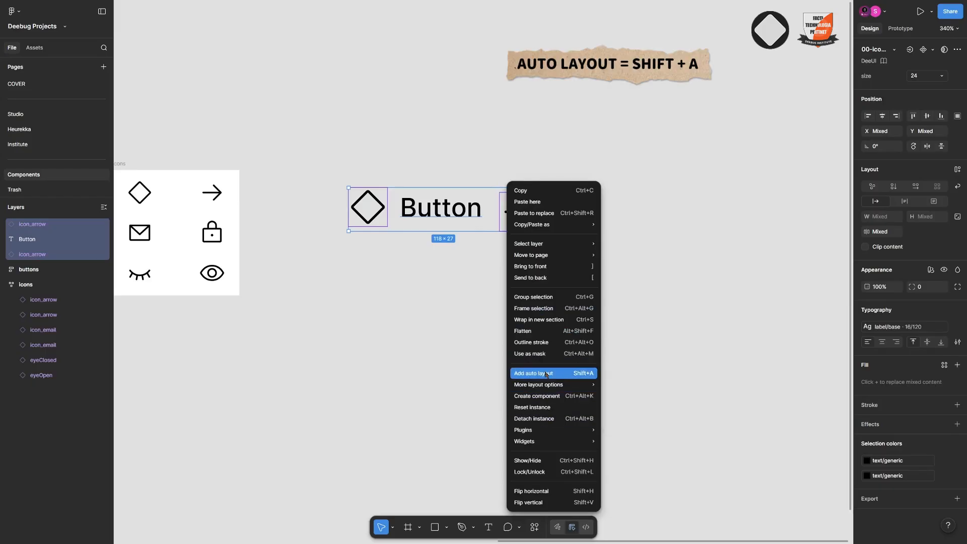
click(544, 373)
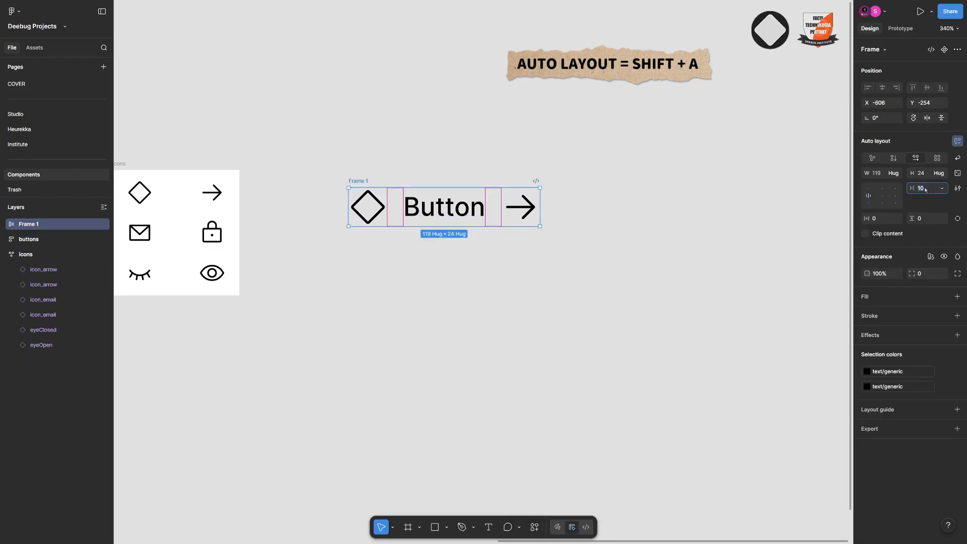
Set the auto layout frame's item gap to 8, horizontal padding to 16 and height to 40
text(8)
click(881, 220)
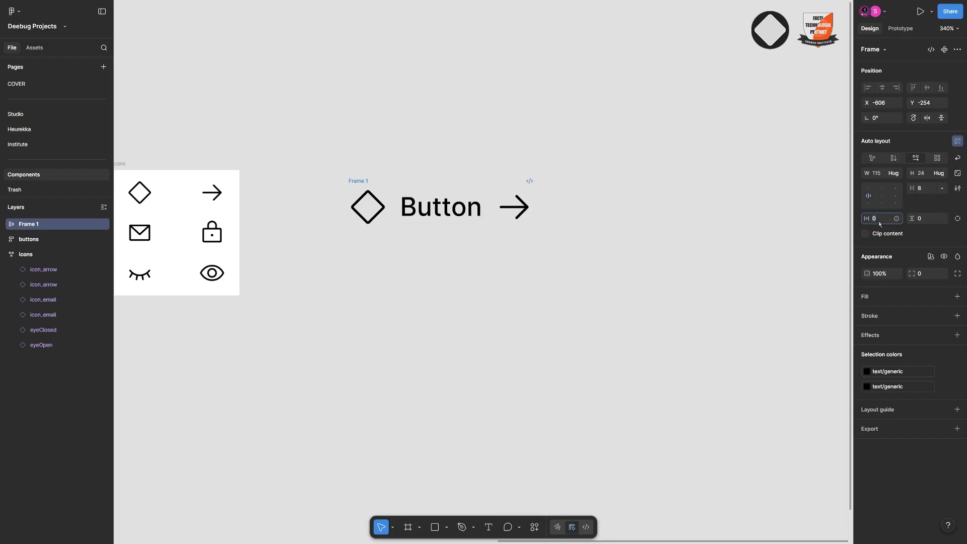
text(16)
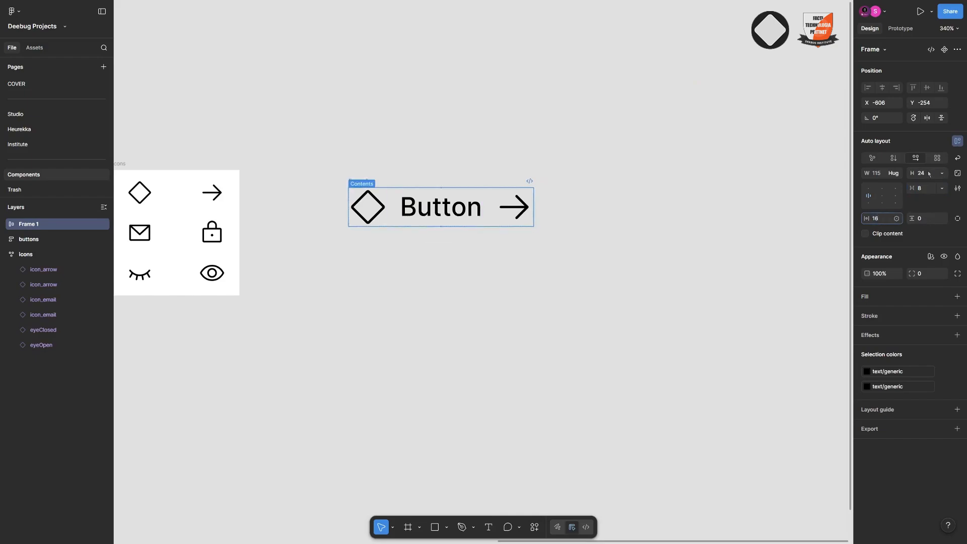
click(929, 174)
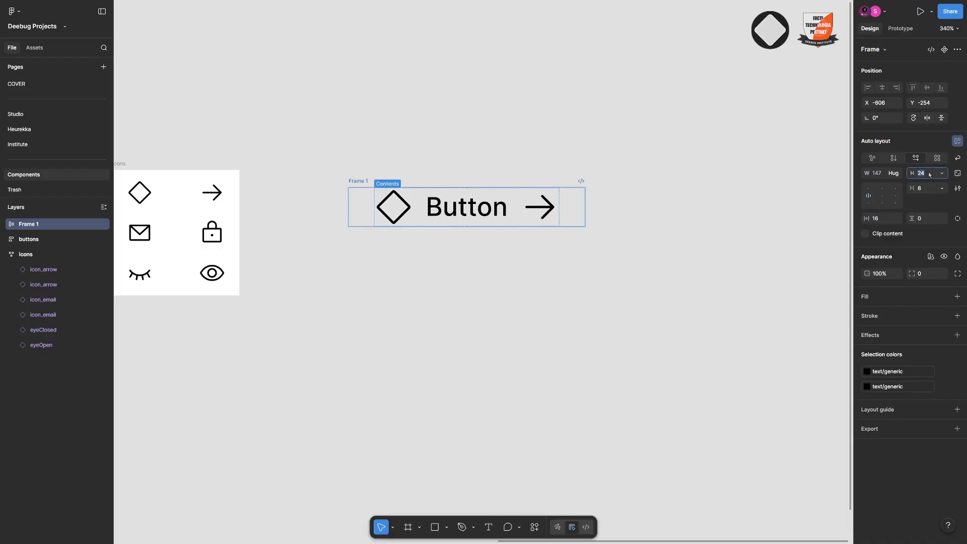
key(Return)
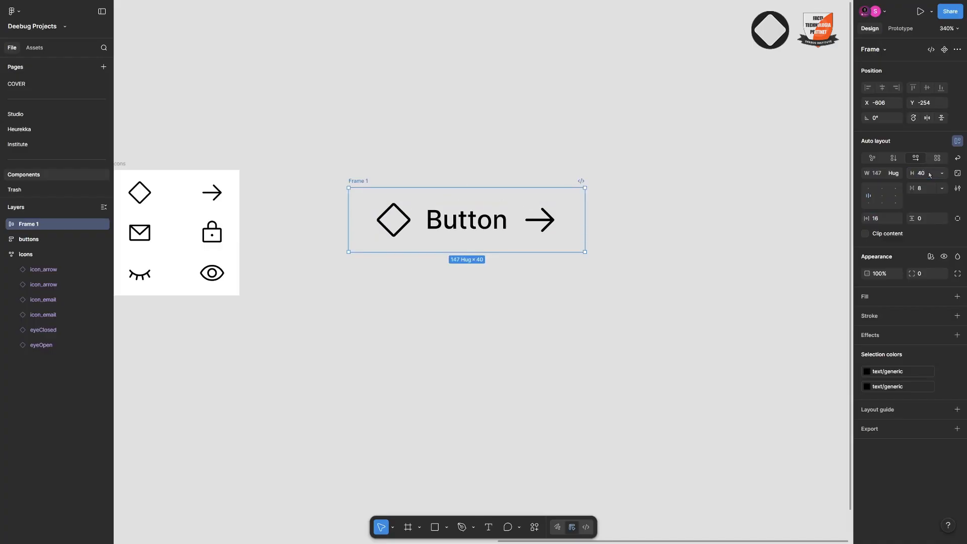
Unify the frame's two selection colours under the DeeUI library's text/generic style
scroll(353, 206, up, 5)
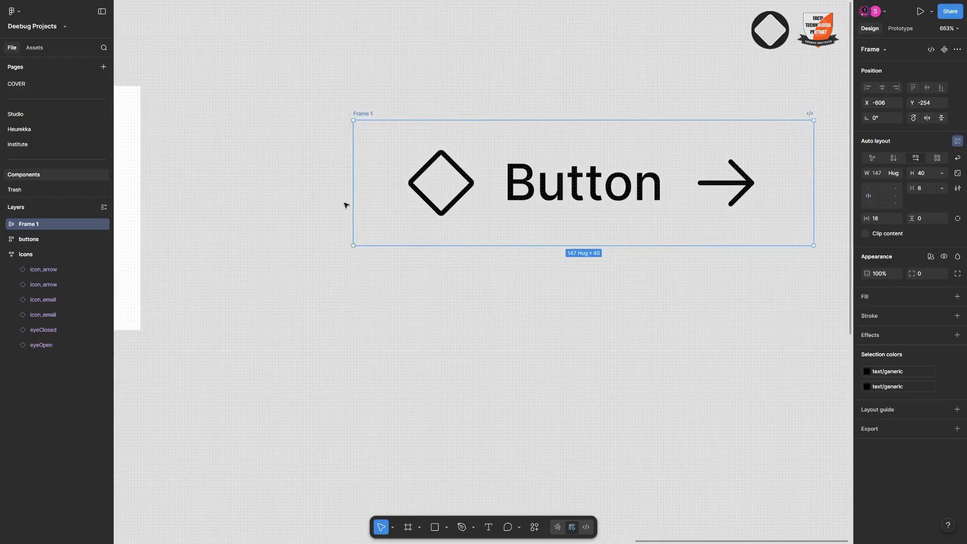
scroll(482, 230, down, 2)
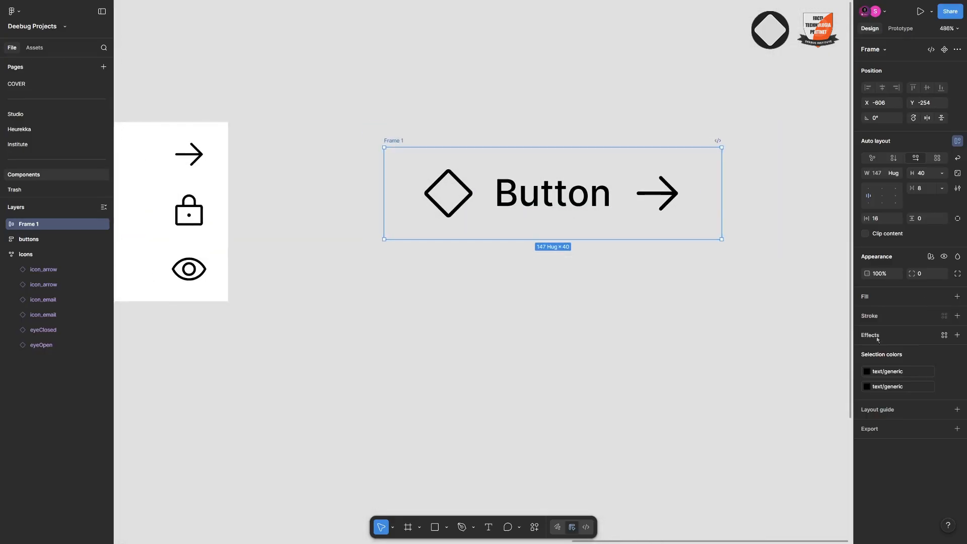
click(911, 372)
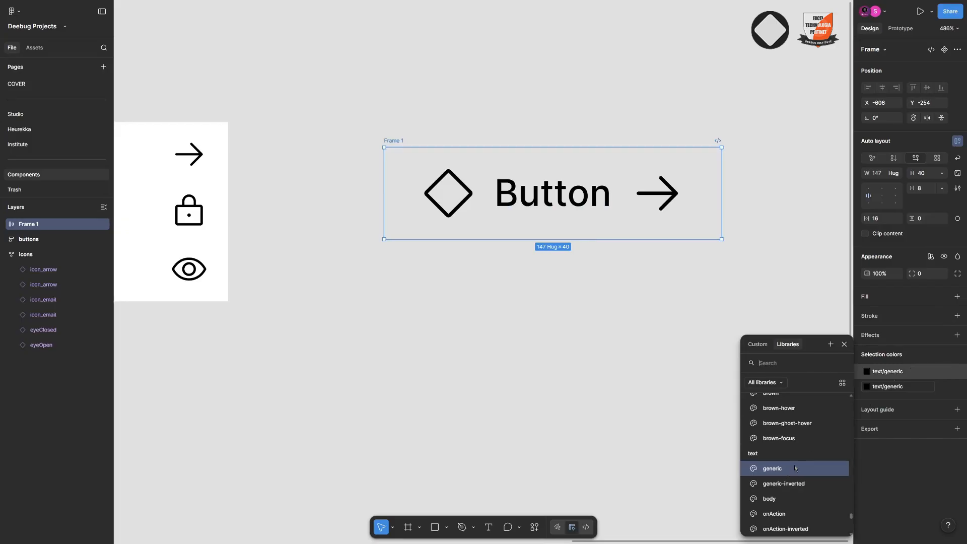
click(897, 388)
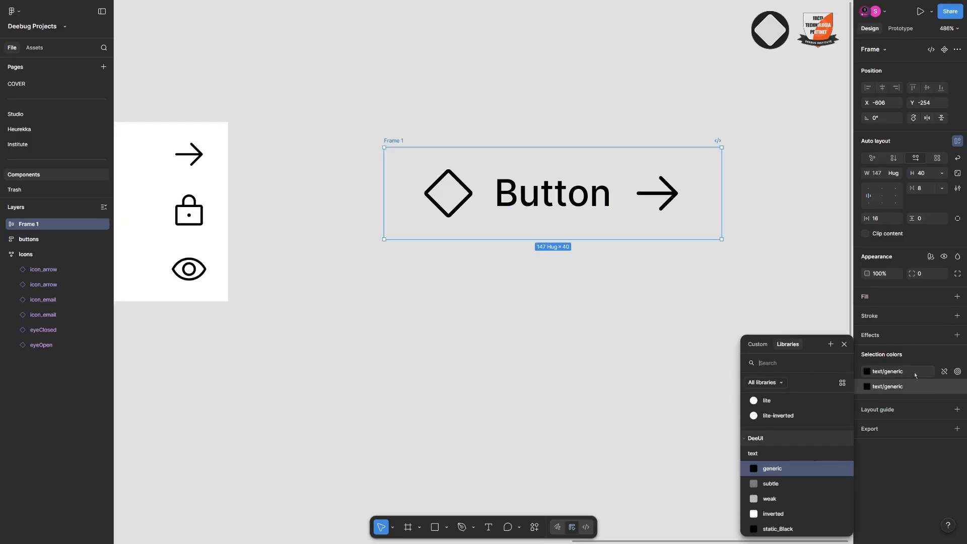
text(tex)
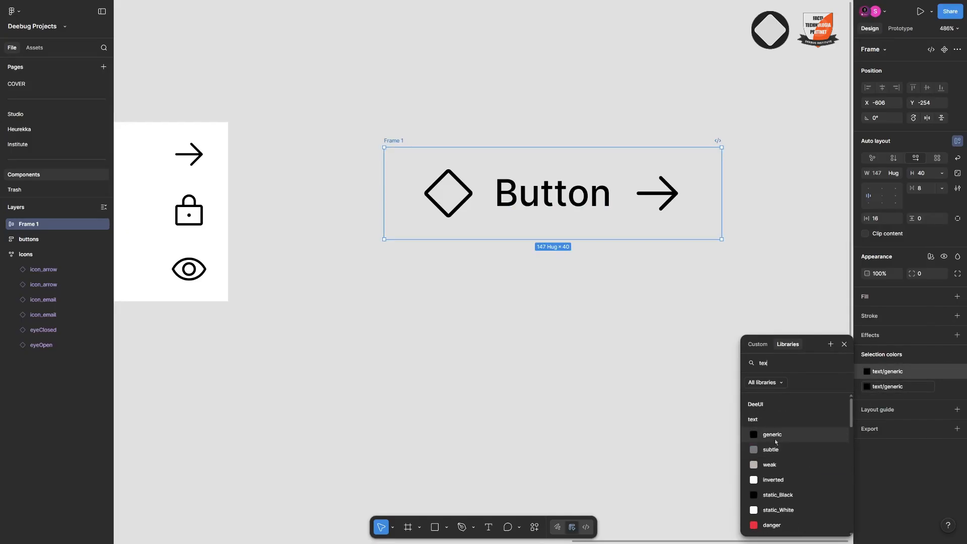
click(510, 357)
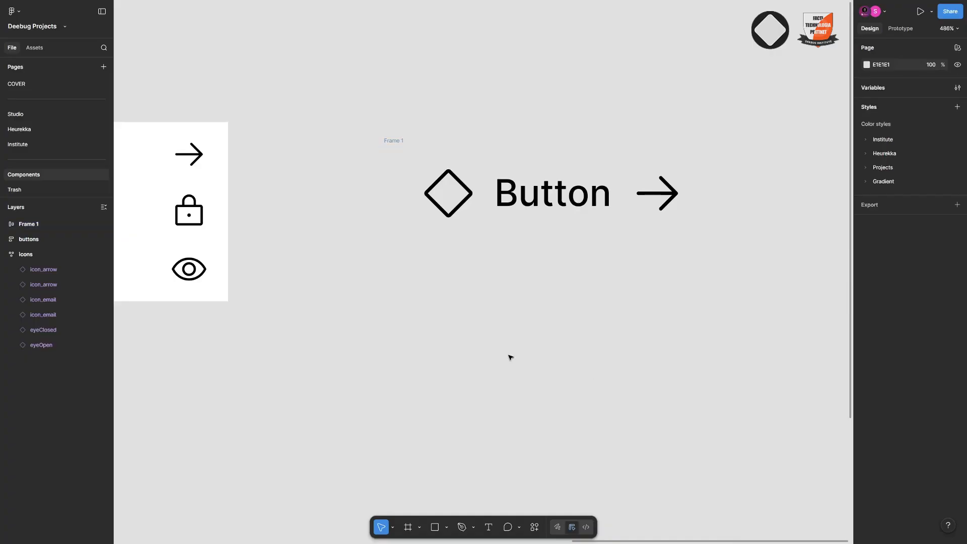
Examine the three finished button designs in the buttons frame as a reference for the new button frame
scroll(510, 358, down, 3)
click(446, 220)
scroll(576, 136, down, 3)
scroll(576, 136, left, 5)
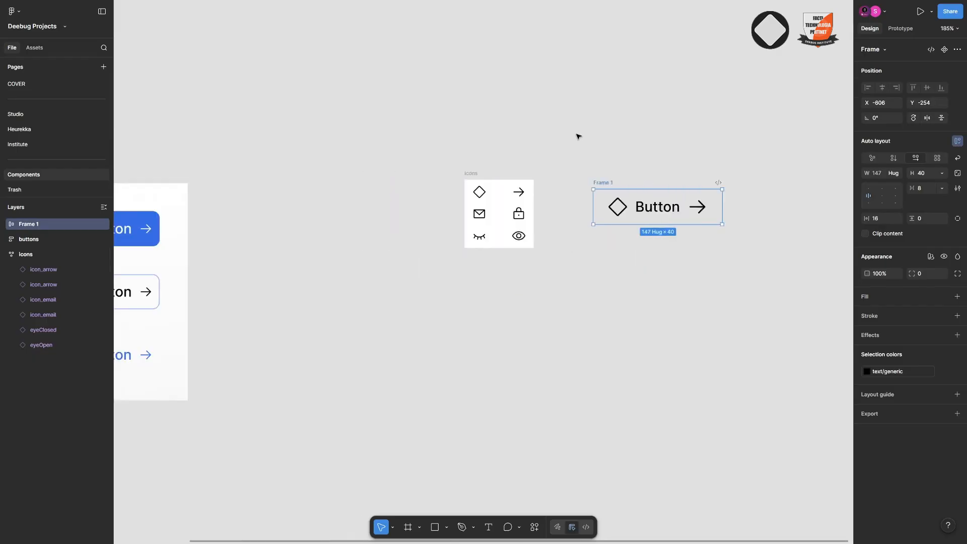
scroll(336, 227, up, 3)
scroll(336, 228, right, 5)
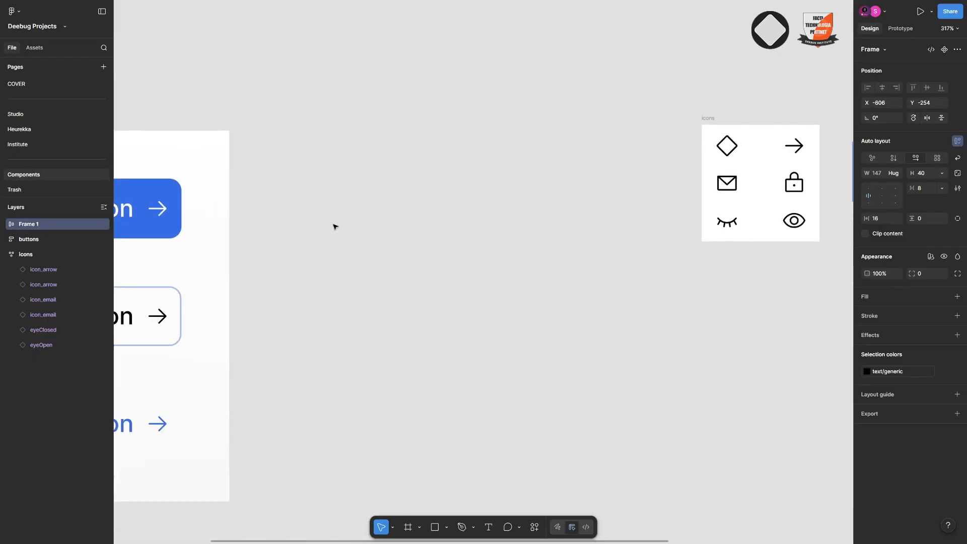
scroll(336, 227, left, 10)
scroll(336, 227, down, 3)
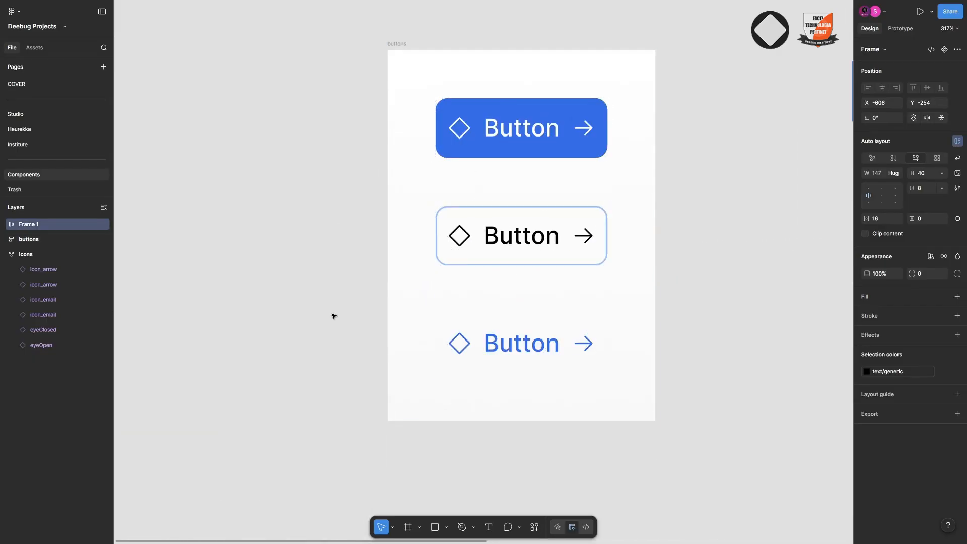
scroll(333, 315, right, 10)
scroll(400, 92, up, 3)
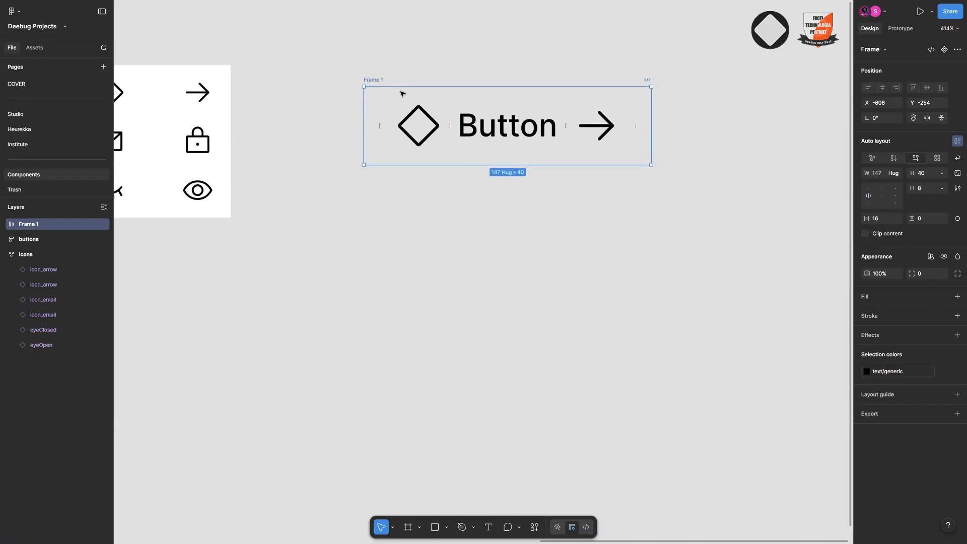
scroll(540, 132, up, 2)
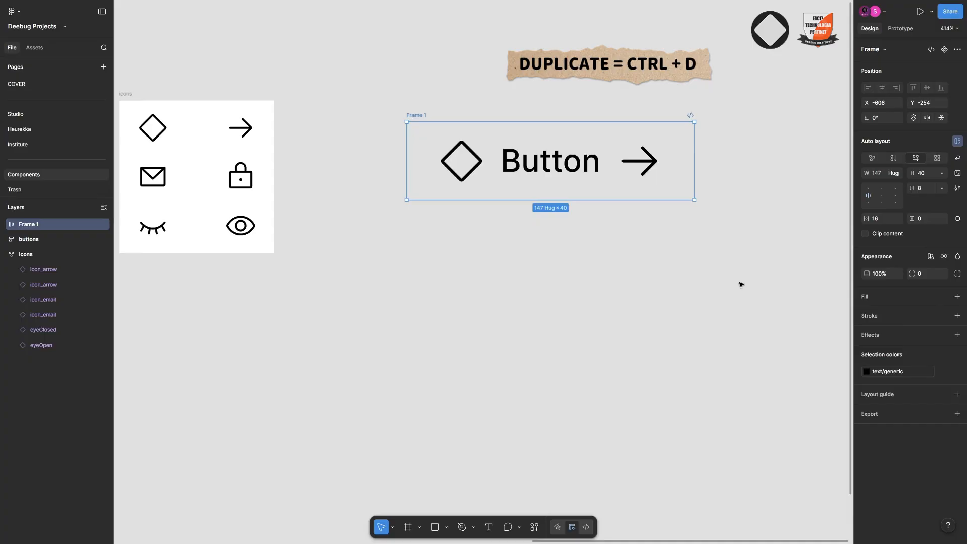
Duplicate the button frame and place the copy directly below the original
key(ctrl+d)
scroll(572, 216, right, 5)
scroll(544, 201, left, 3)
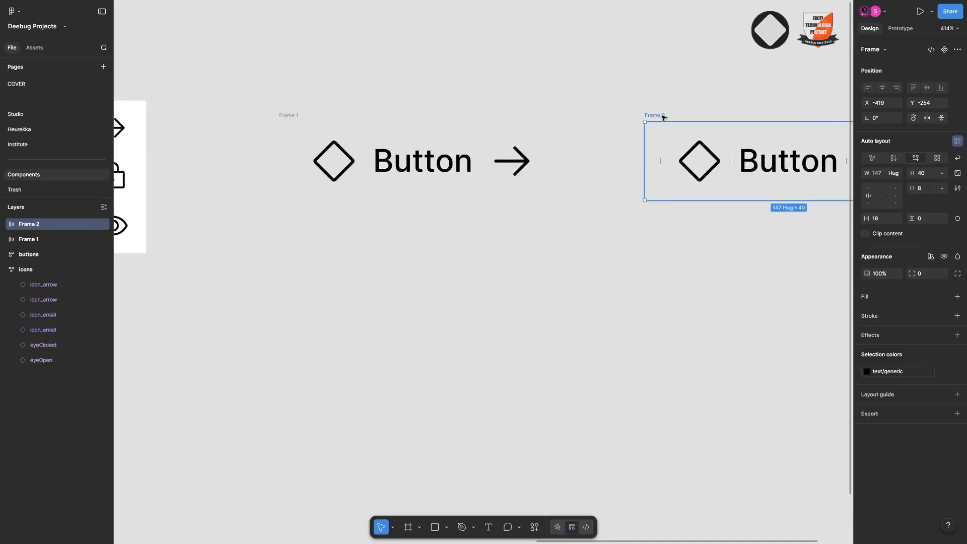
drag(663, 117, 314, 231)
Apply the fill/info style to the upper button frame and change its icon and label colour to text/inverted
click(292, 116)
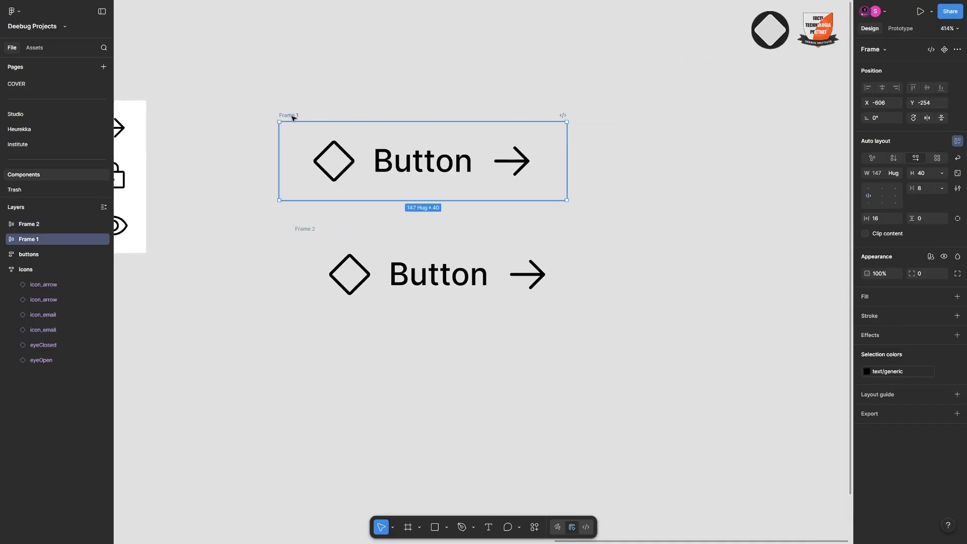
click(945, 297)
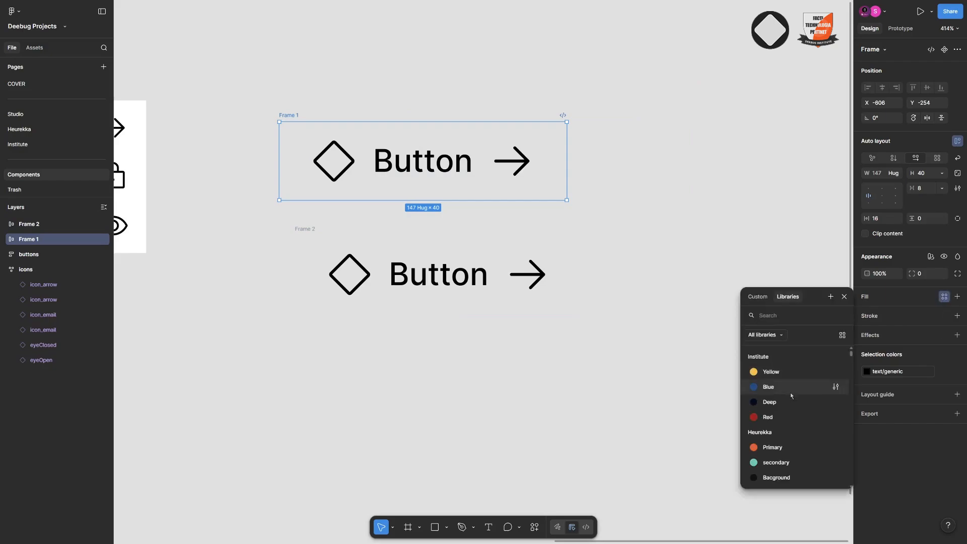
text(inf)
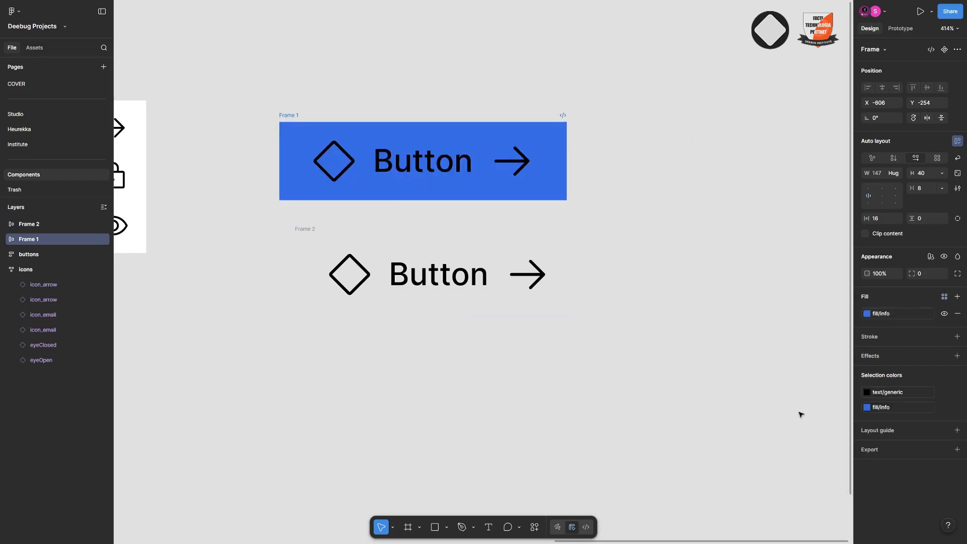
click(800, 417)
click(915, 393)
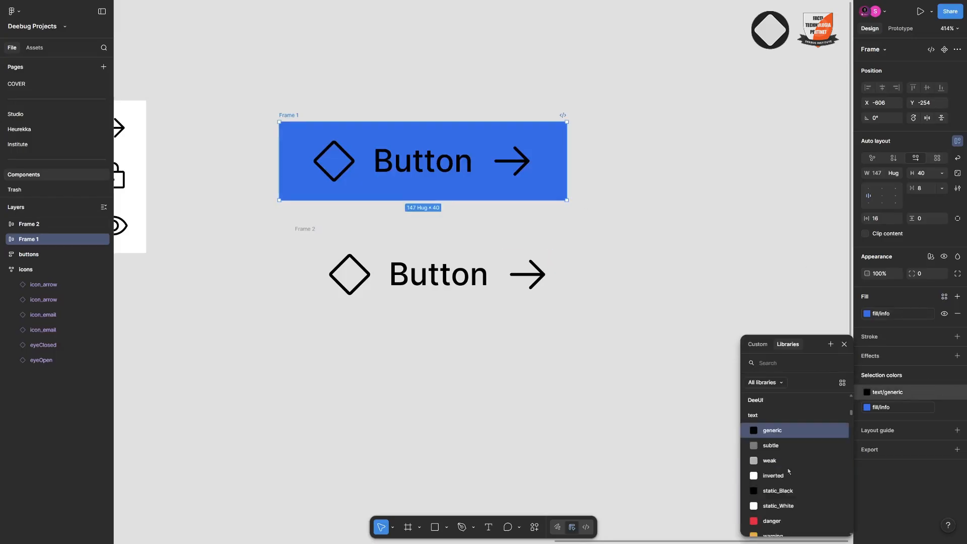
click(774, 448)
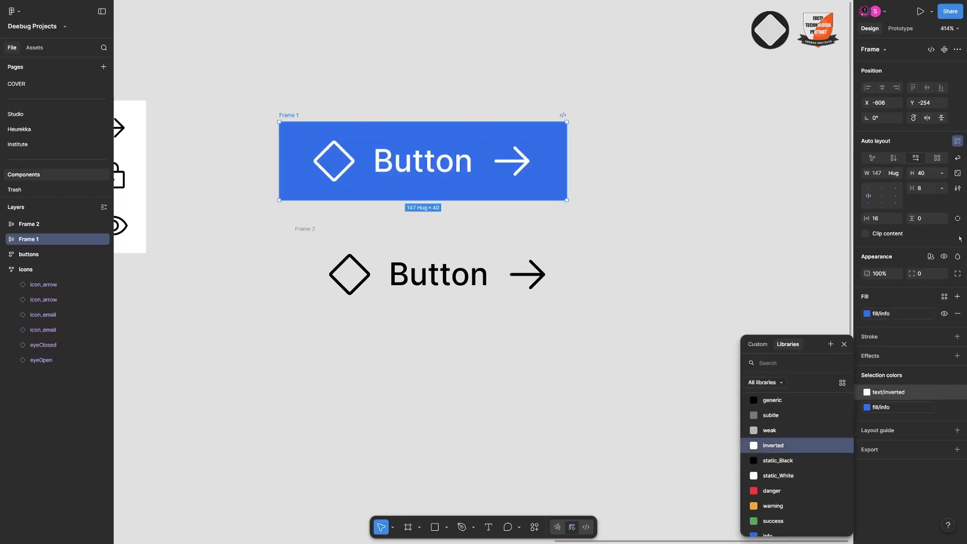
Round the blue button frame's corners with a radius of 100
click(931, 274)
text(8)
key(Return)
key(Return)
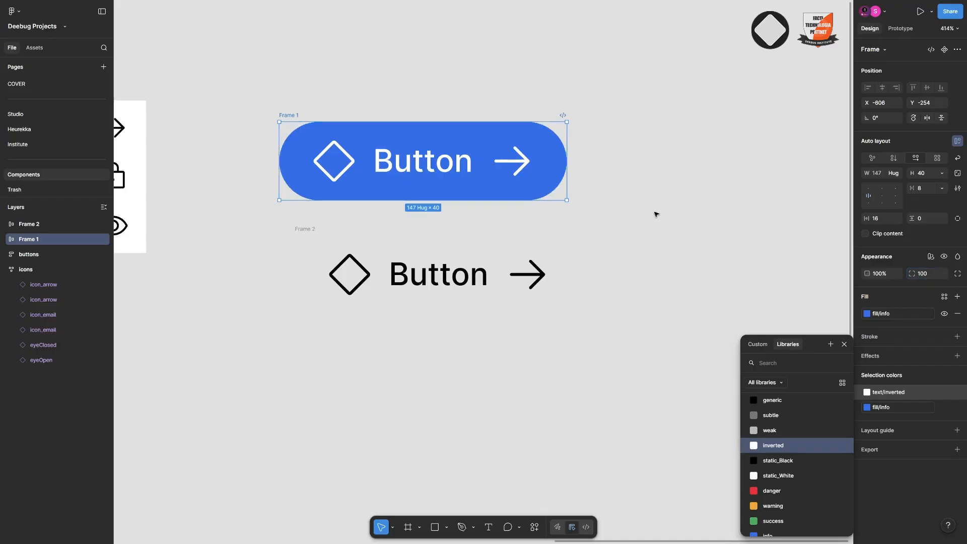
Set the blue button frame's height to 48 and its corner radius to 8
click(931, 176)
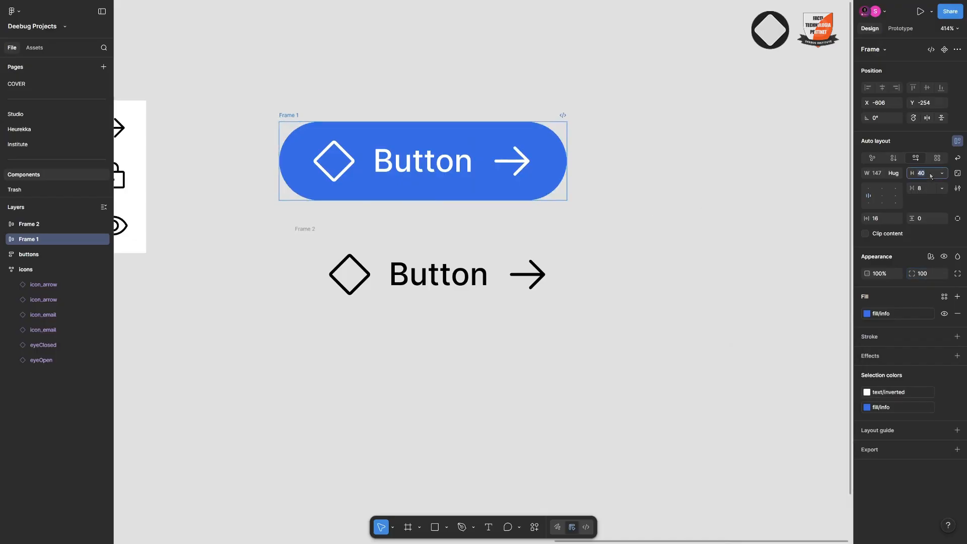
text(48)
key(Return)
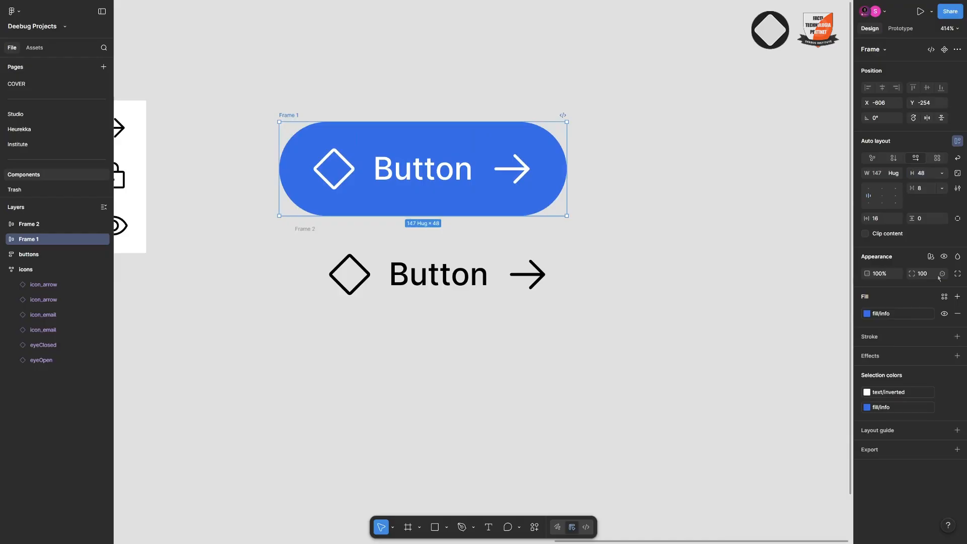
text(8)
key(Return)
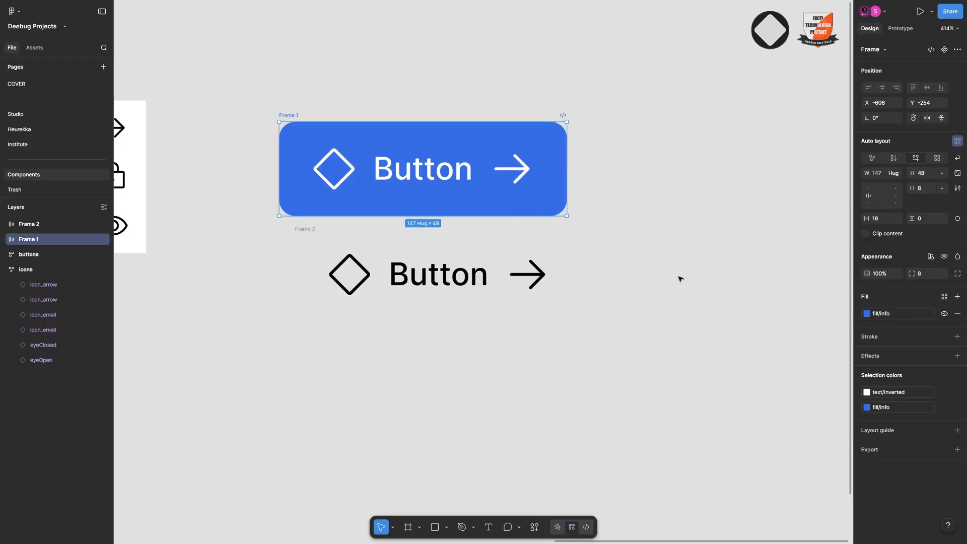
Give the lower, unfilled button frame a height of 48 and a corner radius of 8
click(308, 246)
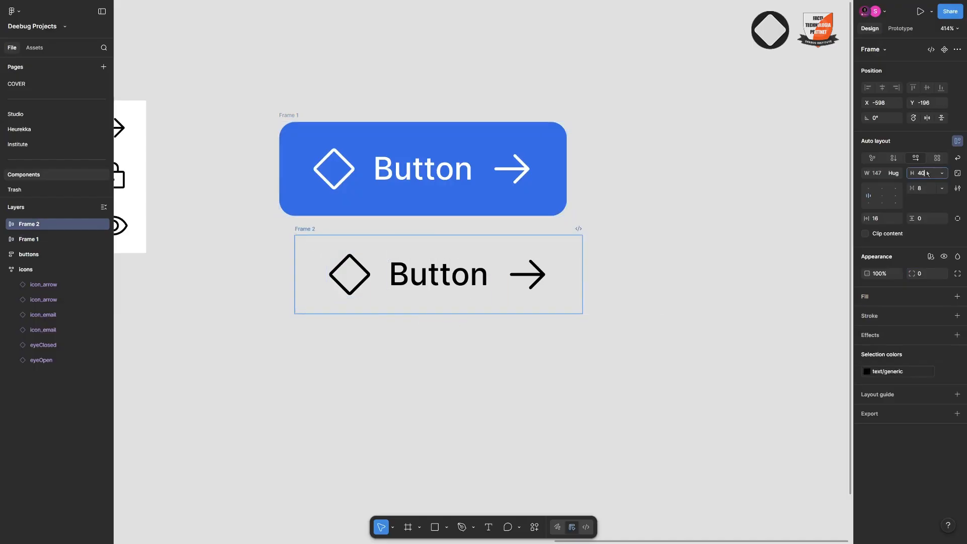
key(Return)
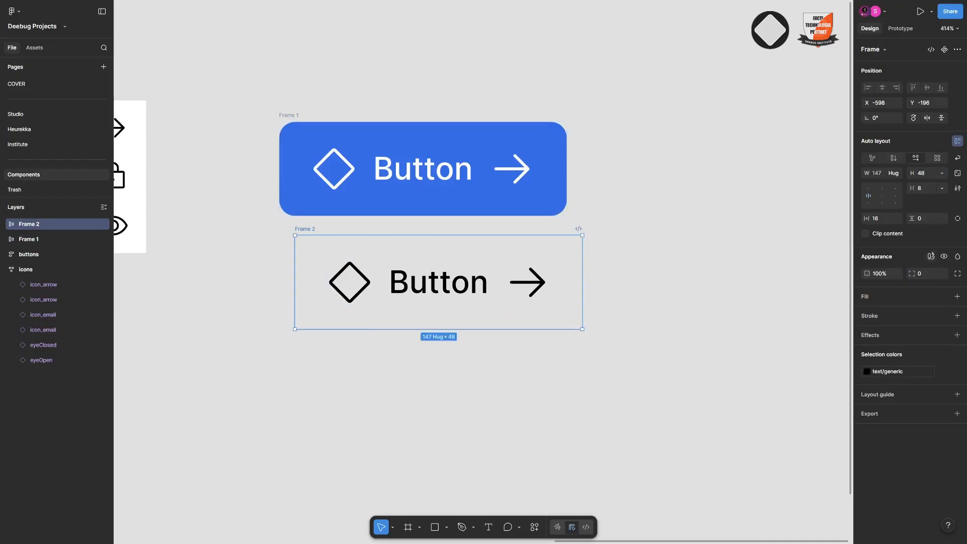
click(930, 278)
text(8)
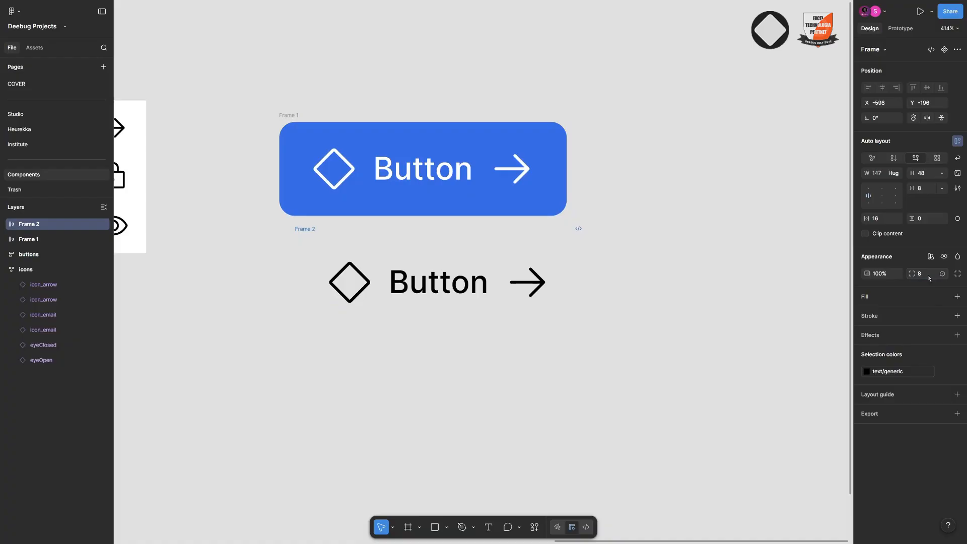
key(Return)
Add a stroke/info outline to the lower button frame and move it into line beneath the blue button
click(945, 316)
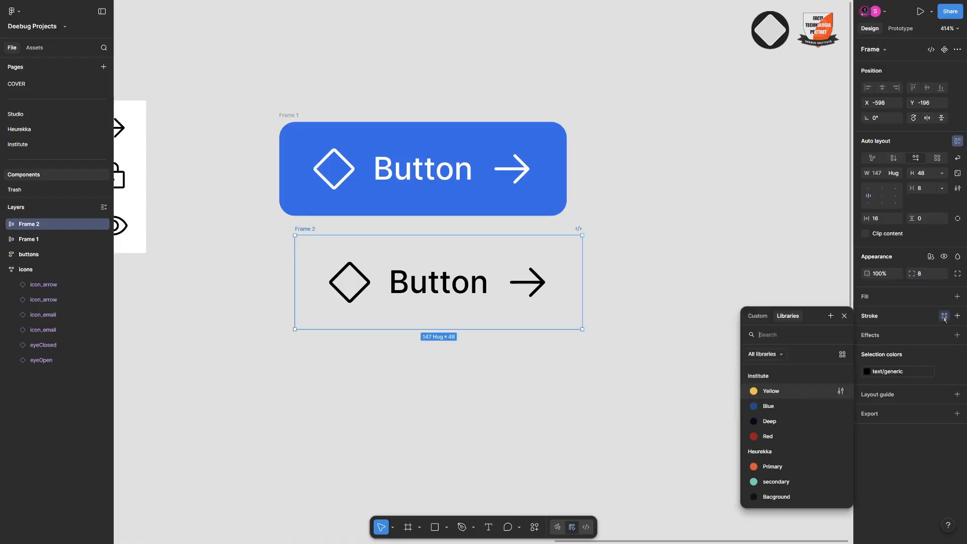
text(inf)
click(778, 410)
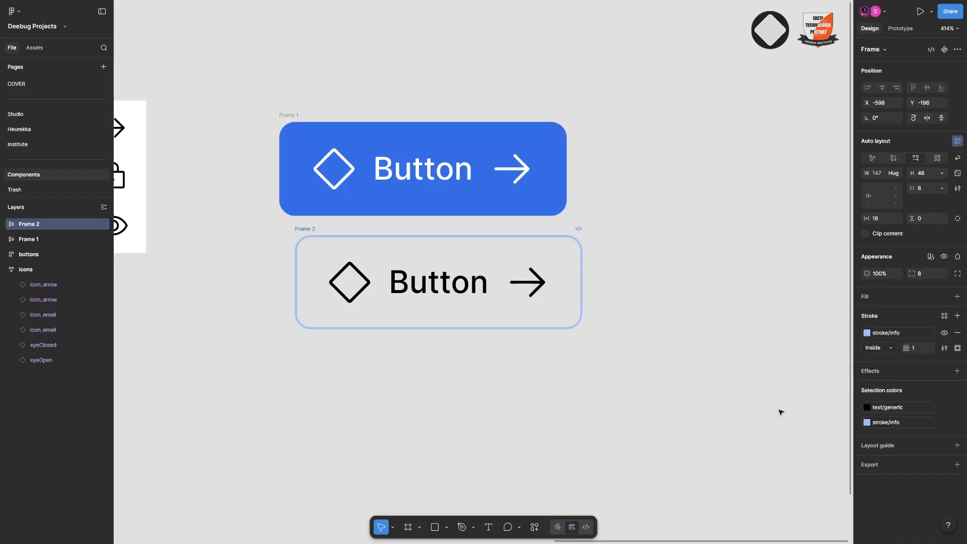
drag(307, 233, 291, 249)
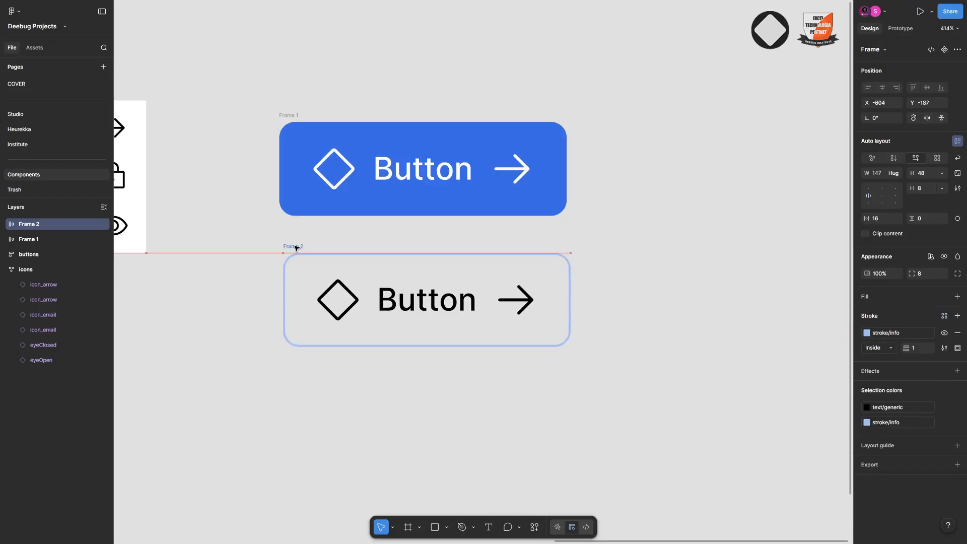
Duplicate the outlined button, place the copy below it and remove the copy's stroke
key(ctrl+d)
scroll(454, 116, down, 5)
scroll(490, 178, left, 5)
scroll(490, 177, down, 2)
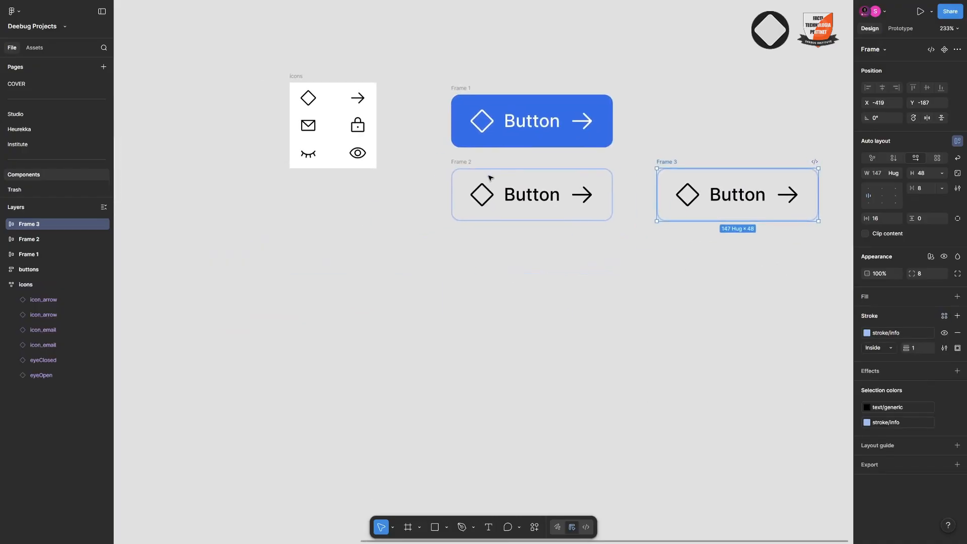
drag(680, 161, 475, 236)
click(957, 335)
click(714, 300)
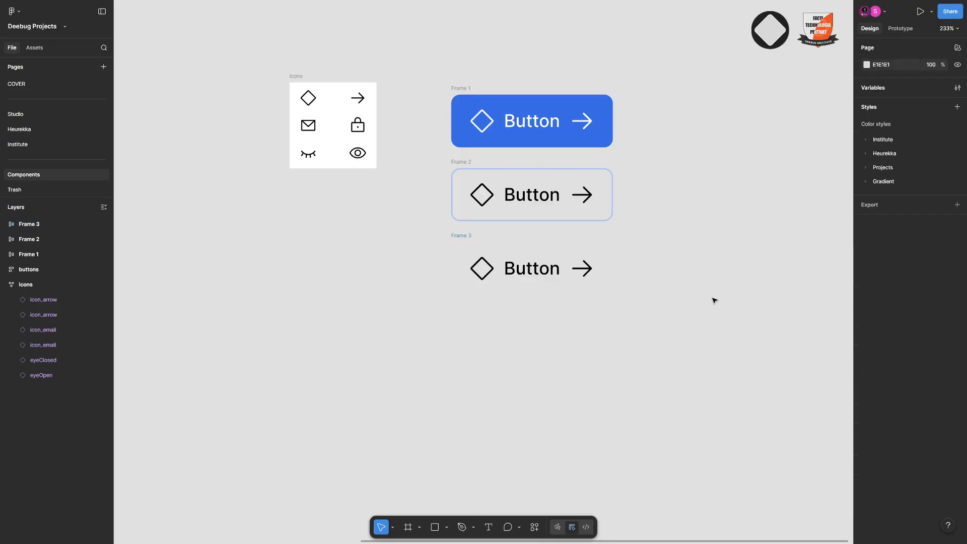
Rename the blue button frame to fill and the outlined button frame to stroke
scroll(564, 260, up, 4)
click(506, 136)
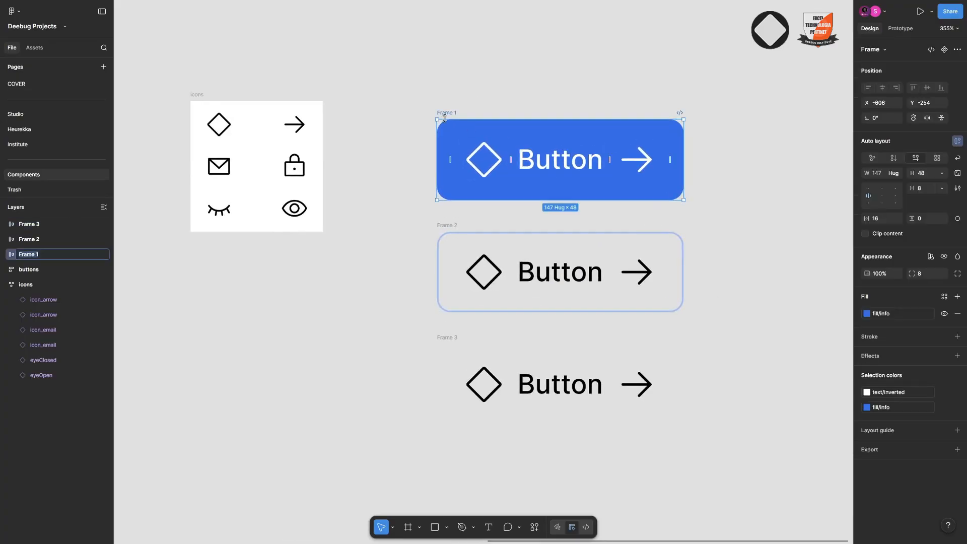
double_click(447, 224)
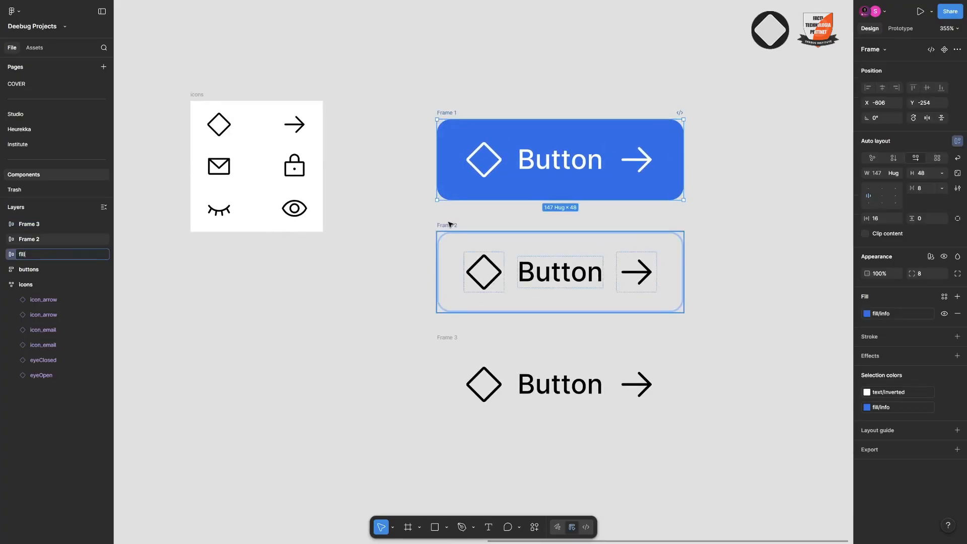
text(stroke)
key(Return)
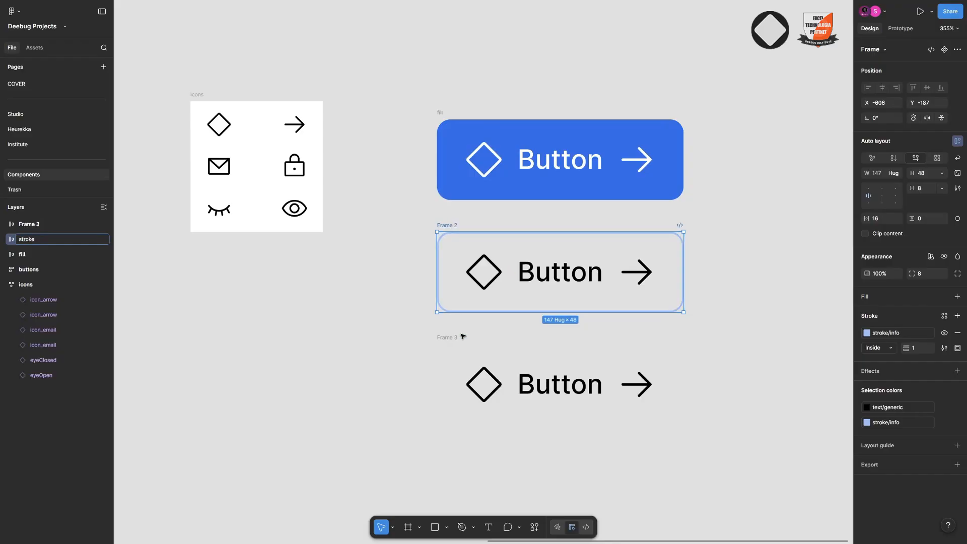
Rename the third button frame, without fill or stroke, to ghost
double_click(453, 338)
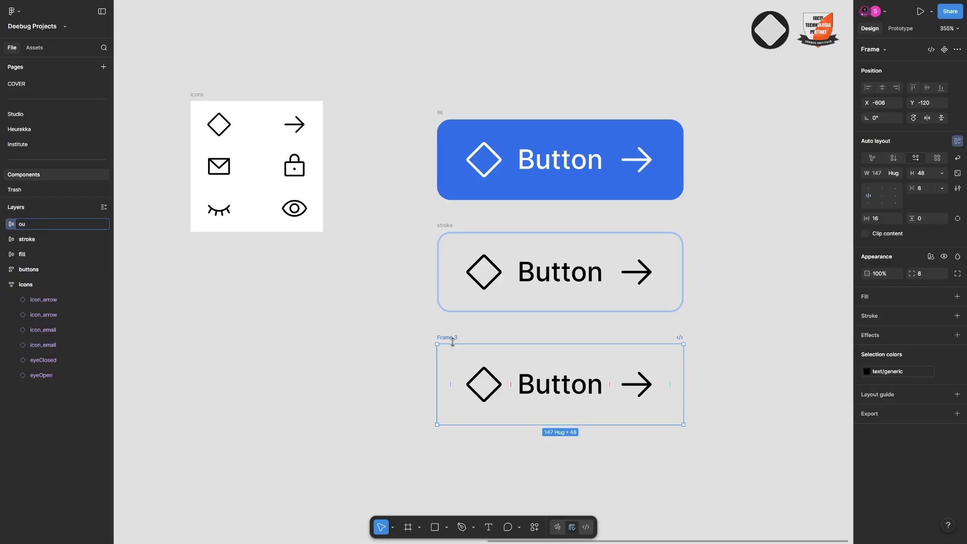
text(oughost)
key(Return)
double_click(453, 341)
text(ghost)
key(Return)
scroll(401, 287, down, 5)
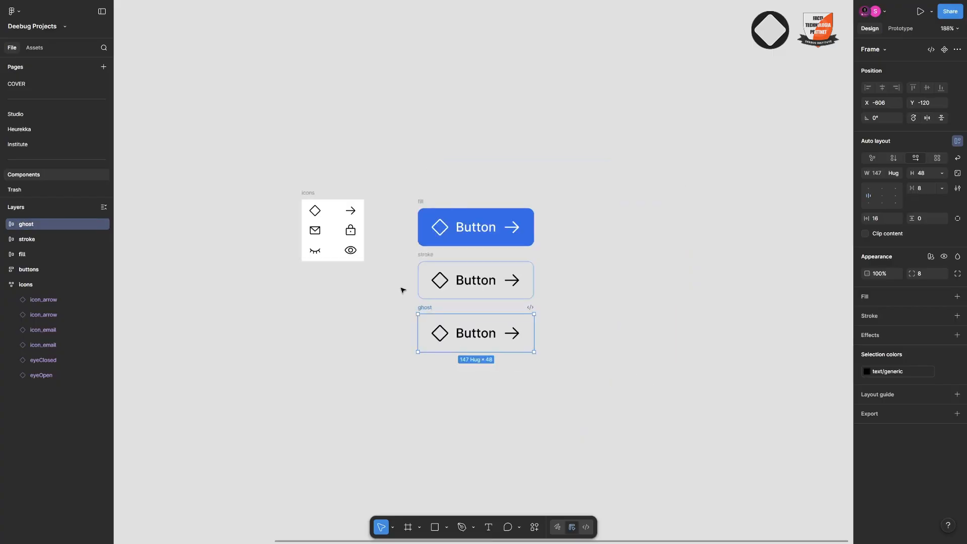
click(499, 151)
Duplicate the fill button beside the original and change the copy's fill to fill/info_Medium
click(426, 207)
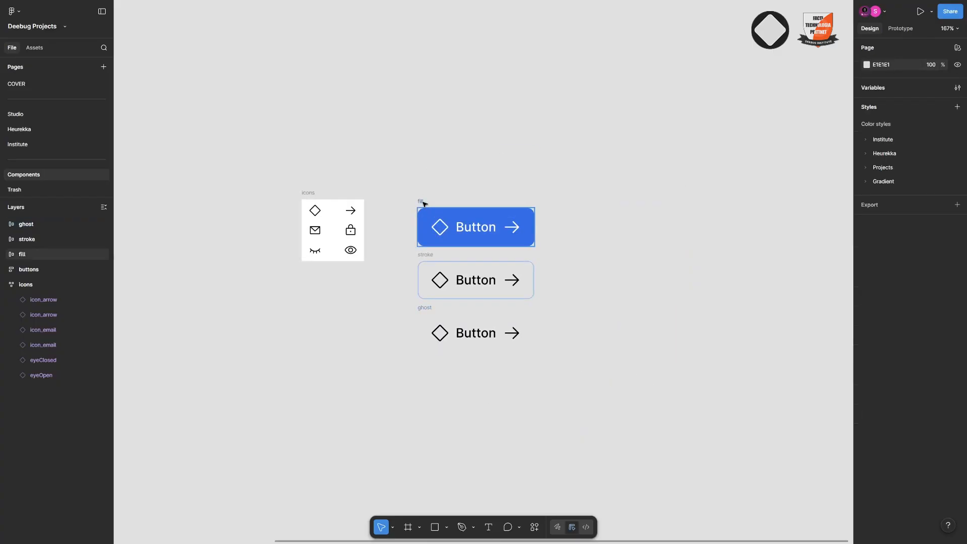
scroll(425, 204, up, 3)
key(ctrl+d)
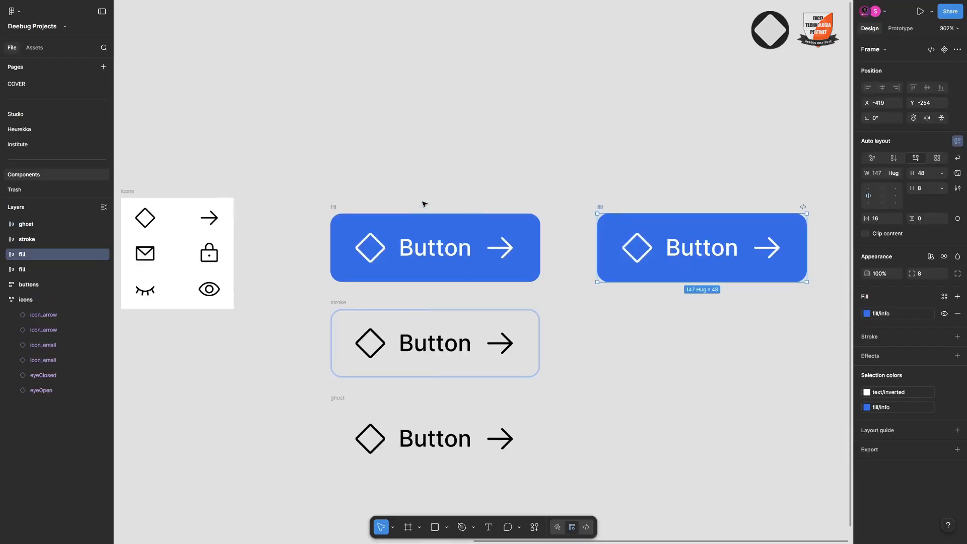
click(920, 314)
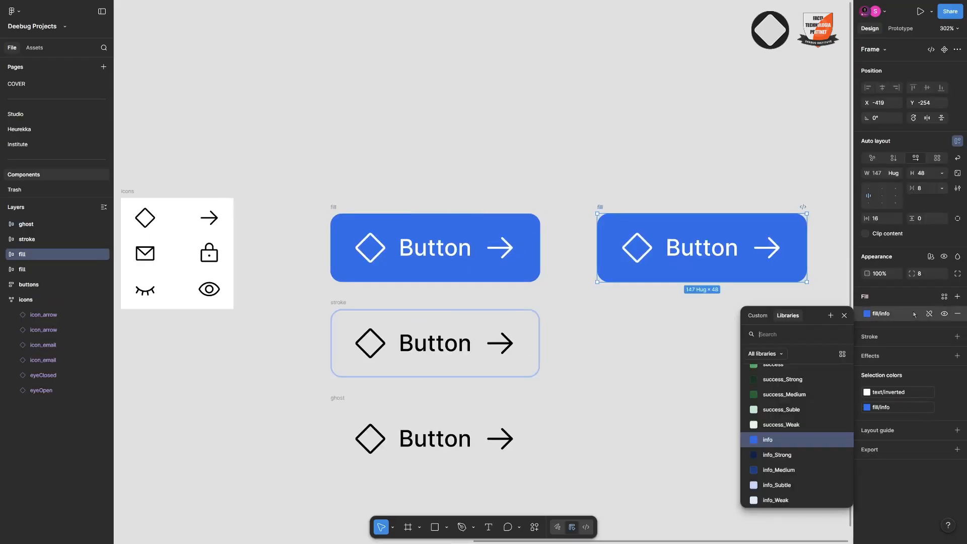
click(765, 473)
Duplicate the stroke button beside the original and give the copy the info_Weak fill style
scroll(647, 294, down, 3)
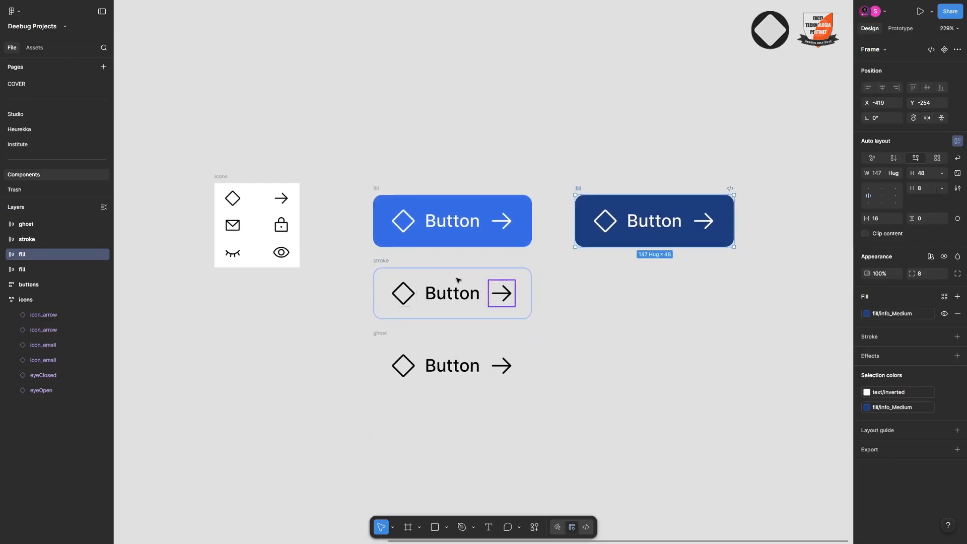
click(384, 262)
key(ctrl+d)
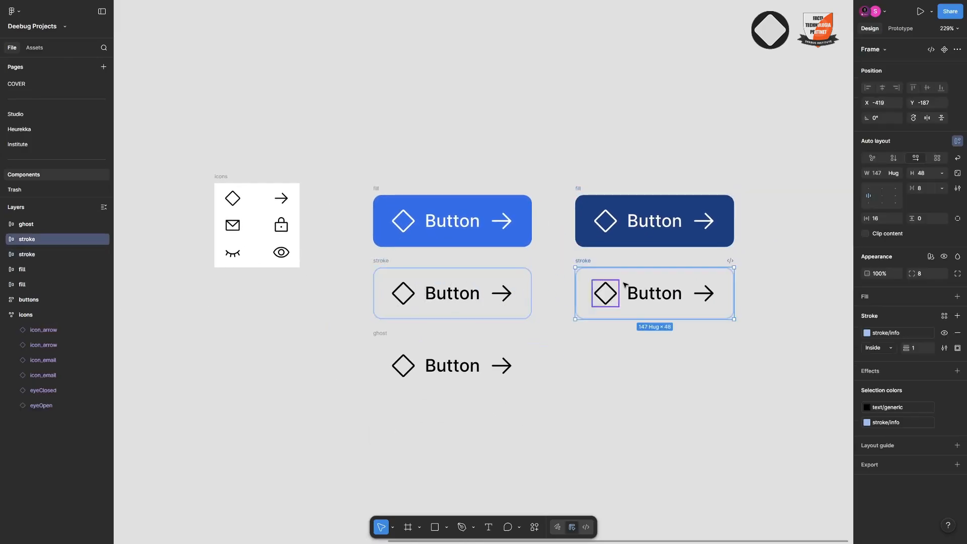
click(945, 297)
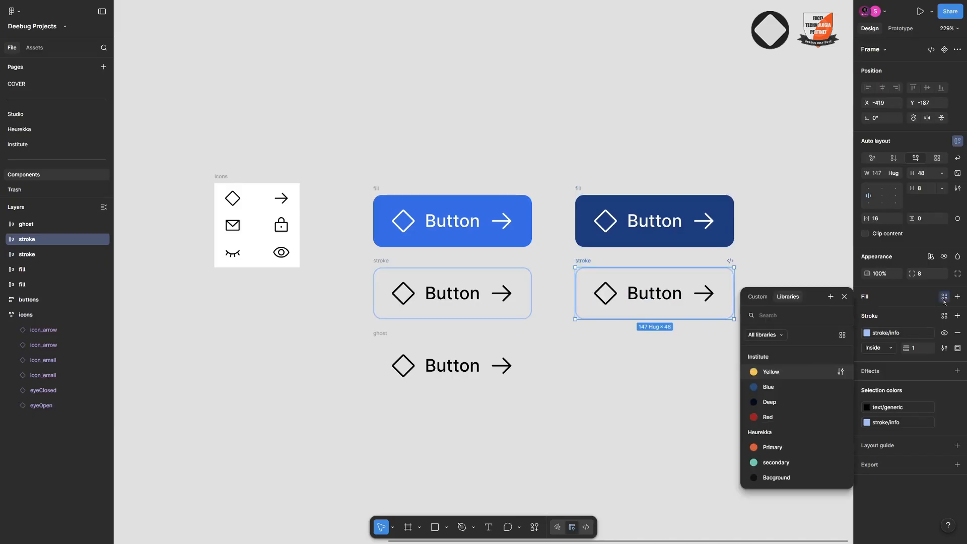
text(inf)
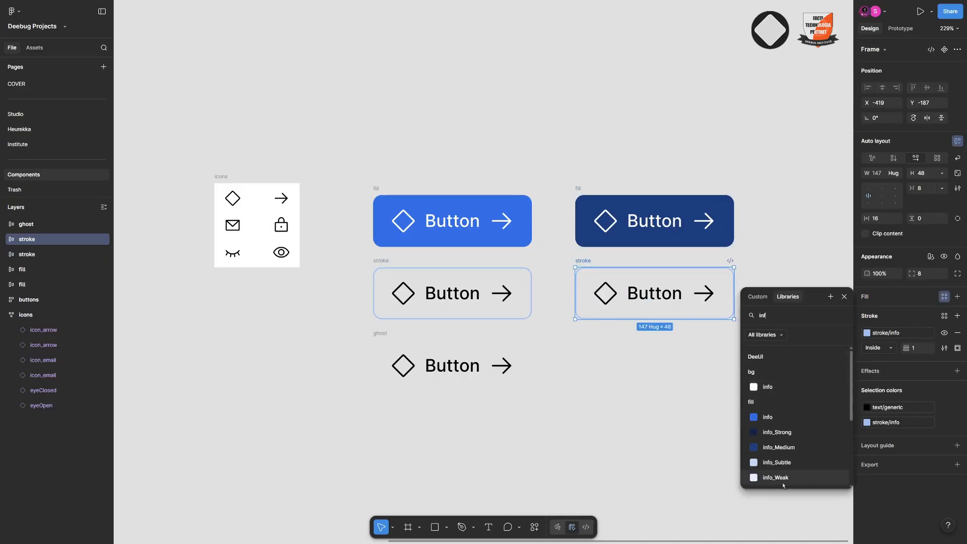
click(800, 477)
Duplicate the ghost button beside the original and give the copy the info_Weak fill style
scroll(504, 292, down, 3)
click(378, 256)
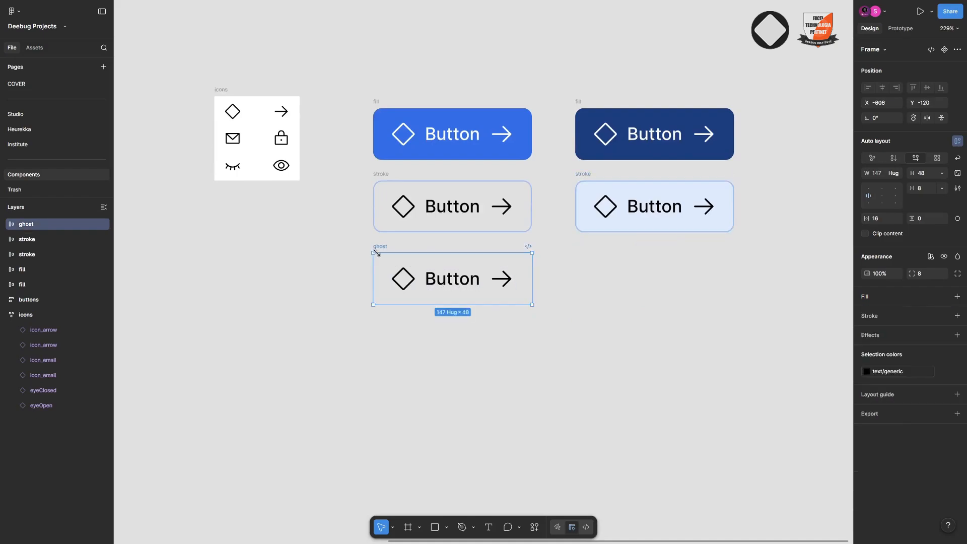
key(ctrl+d)
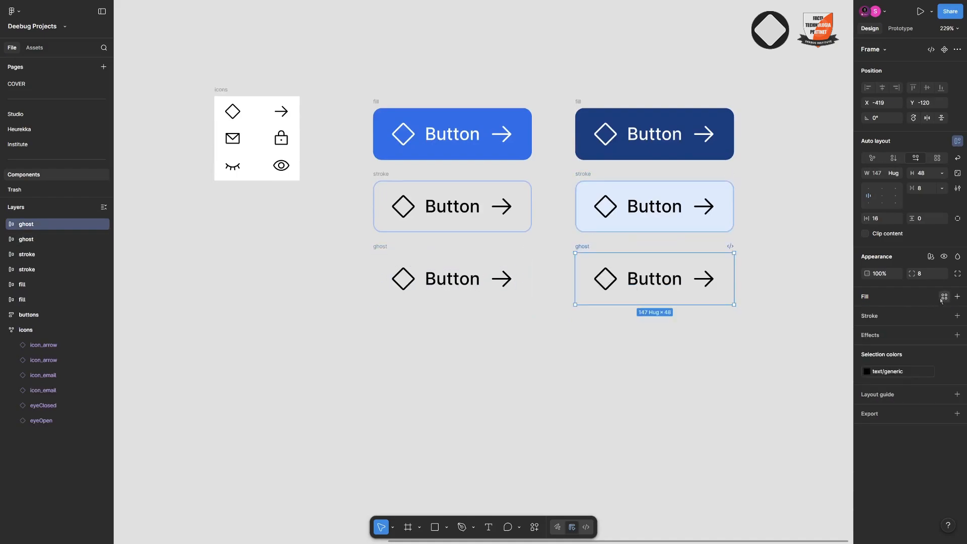
click(943, 298)
text(inf)
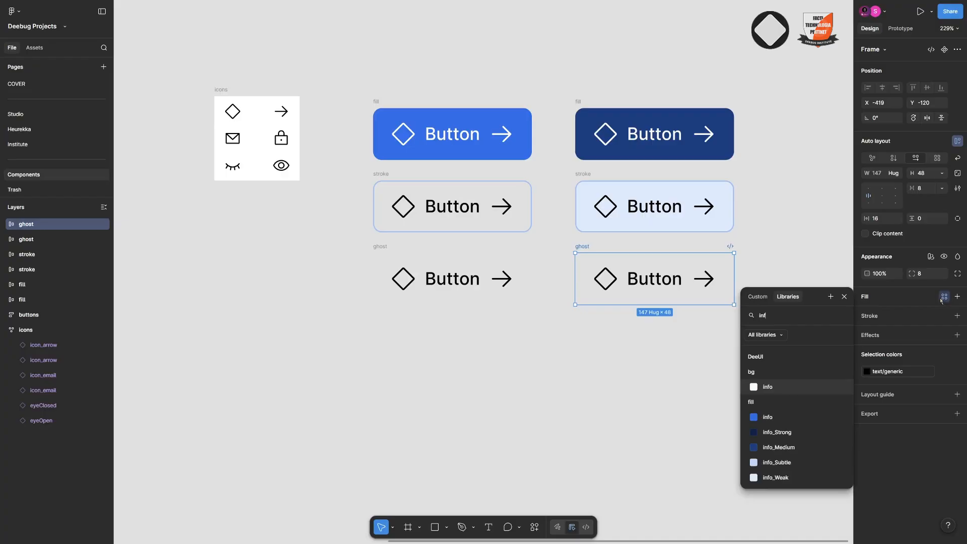
click(797, 478)
Rename the three alternate-coloured button copies together as hover
scroll(589, 383, down, 3)
click(511, 284)
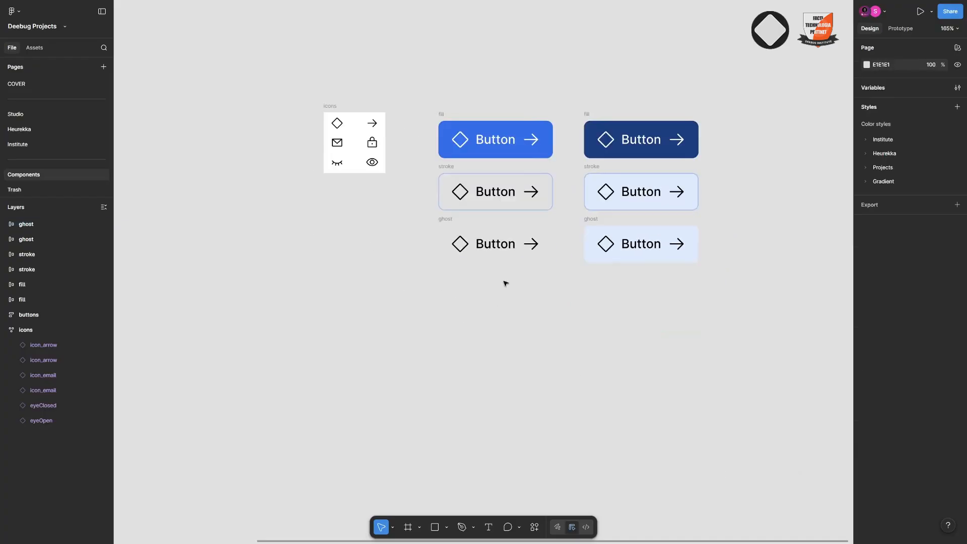
mouse_move(713, 104)
mouse_down()
mouse_move(598, 281)
mouse_move(669, 228)
mouse_up()
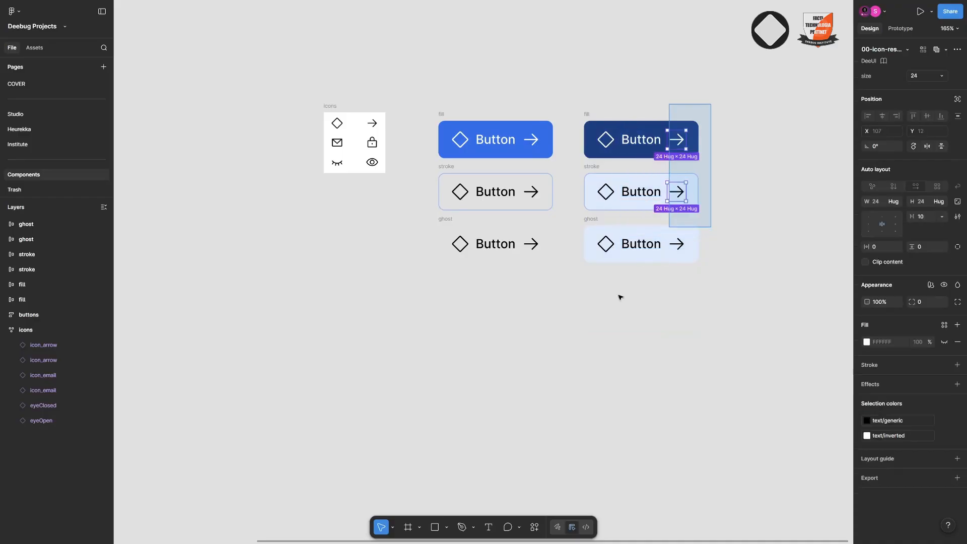
drag(620, 297, 578, 293)
key(ctrl+r)
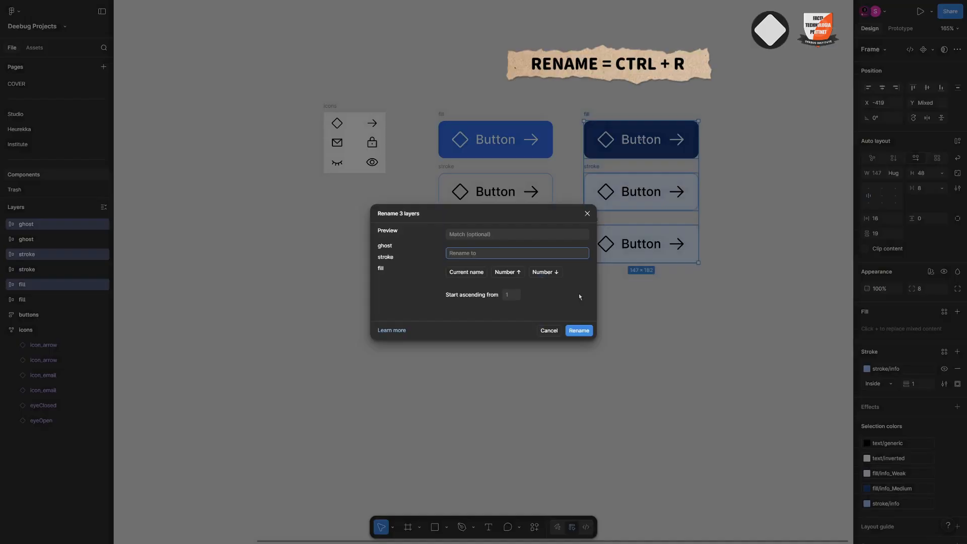
text(hover)
key(Return)
Rename the three original button frames together as default
mouse_move(428, 105)
mouse_down()
mouse_move(468, 203)
mouse_move(533, 270)
mouse_move(558, 277)
mouse_up()
key(ctrl+r)
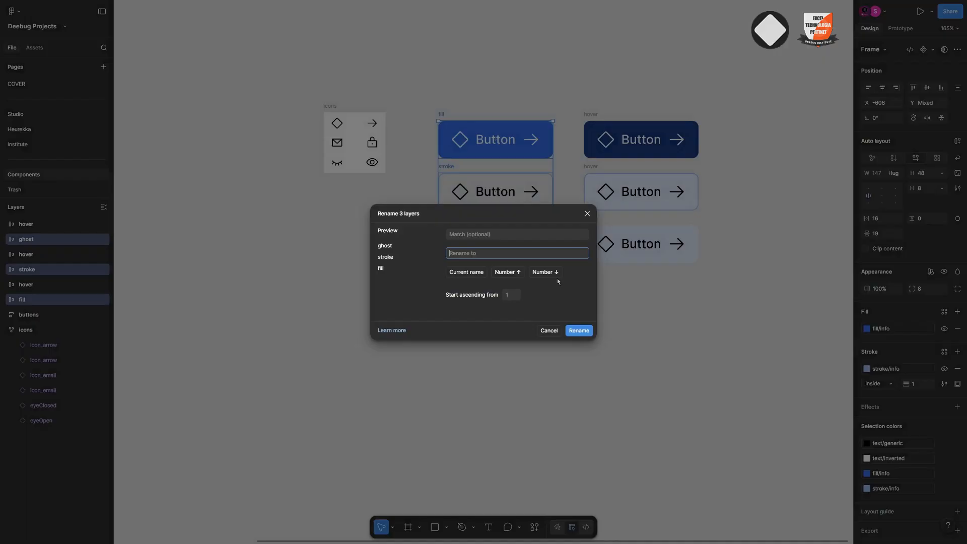
text(default)
key(Return)
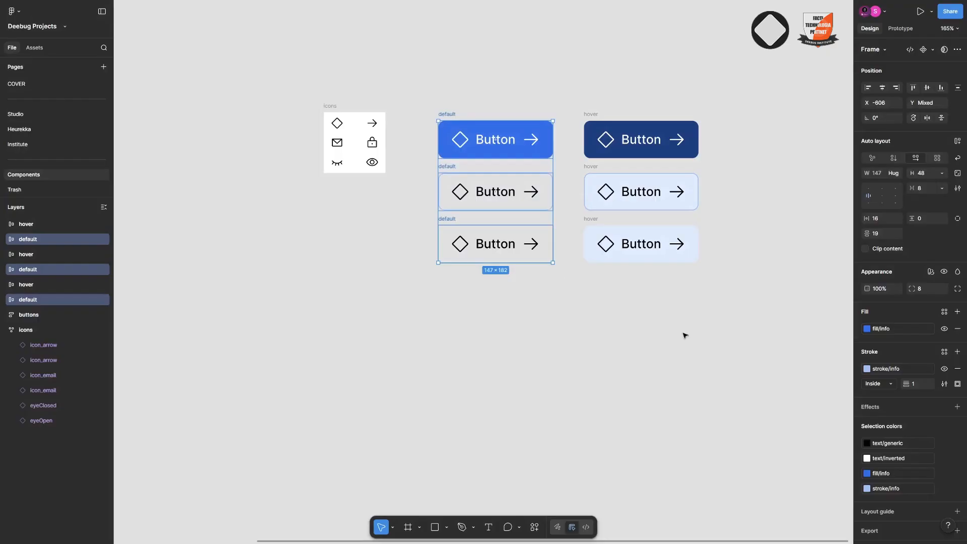
Combine all six default and hover buttons into one component set and dismiss the slot property notice
drag(736, 358, 429, 278)
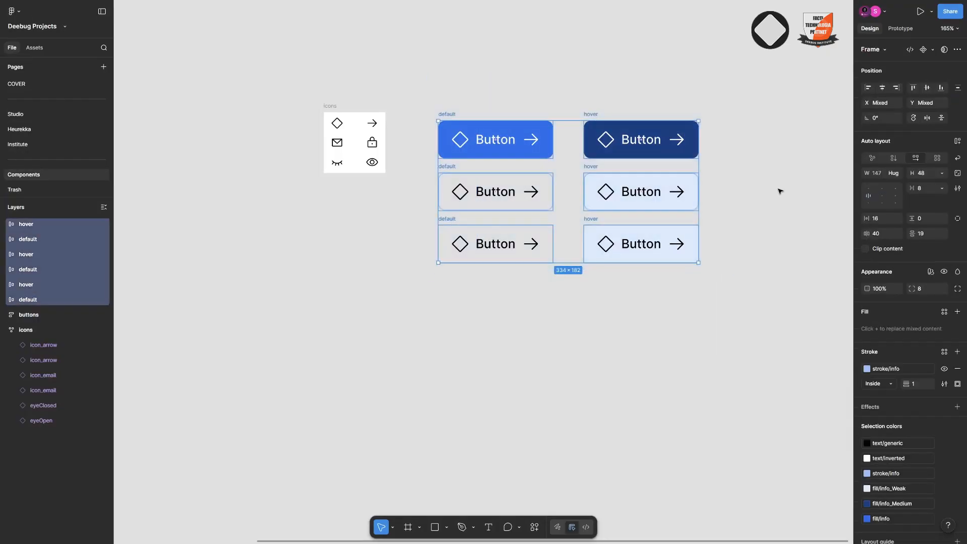
click(933, 50)
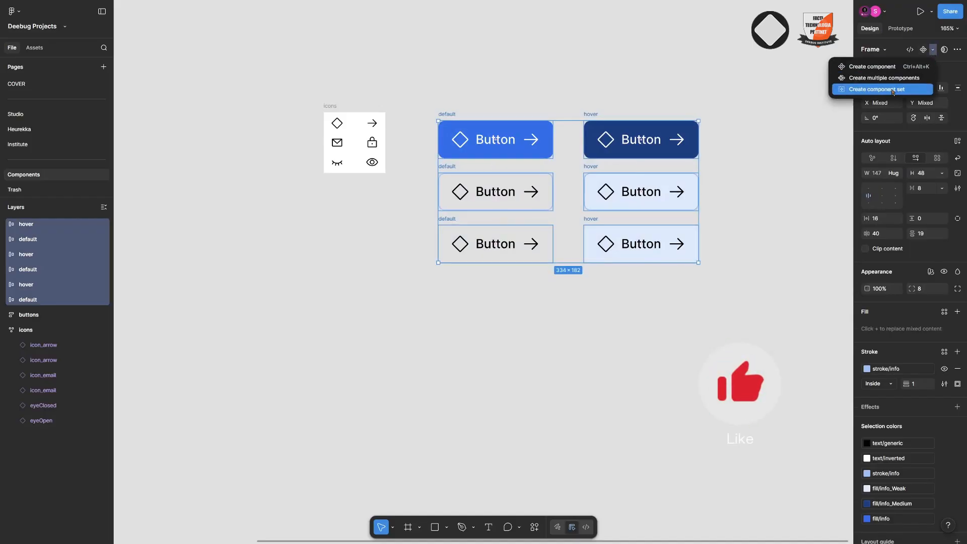
click(893, 89)
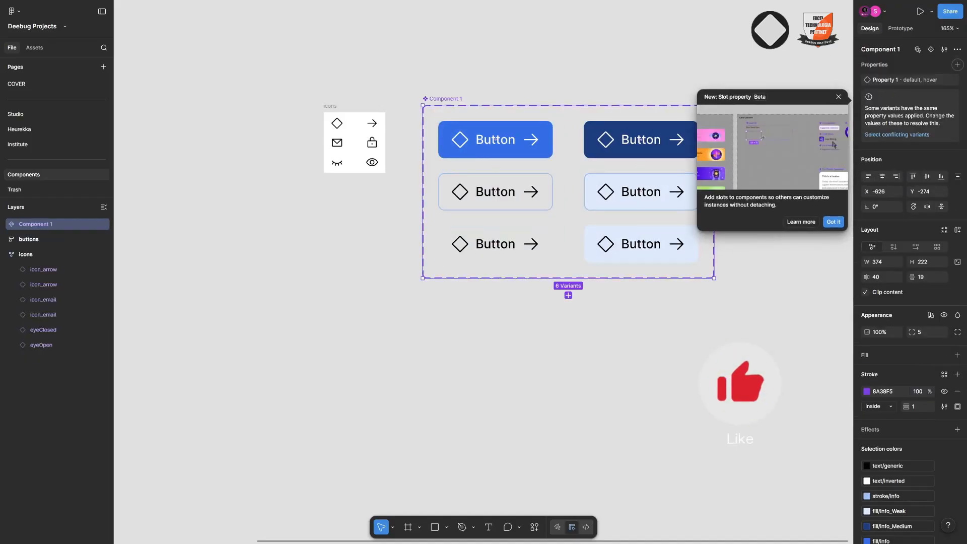
click(834, 222)
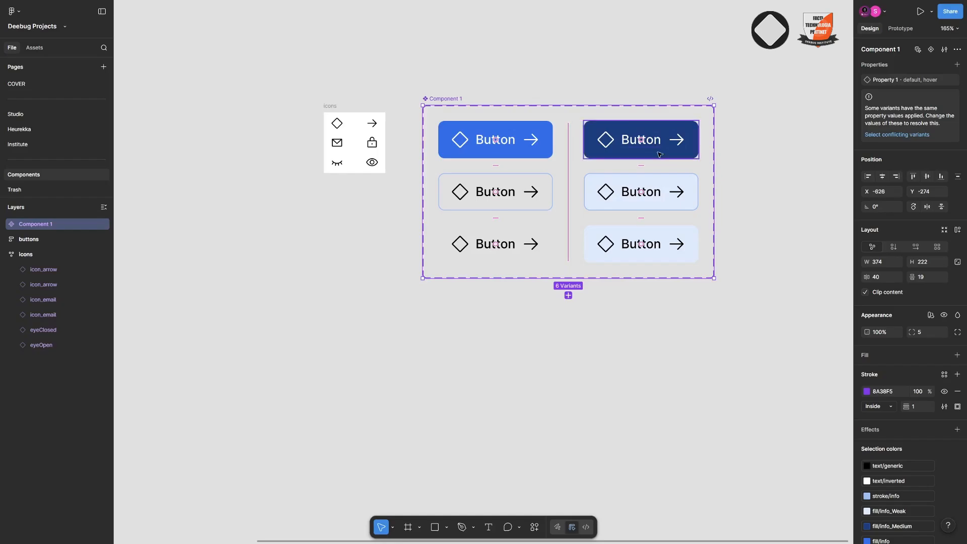
Give the component set a wrapping horizontal auto layout about 355 wide, with a gap of 16 between the variants
click(916, 247)
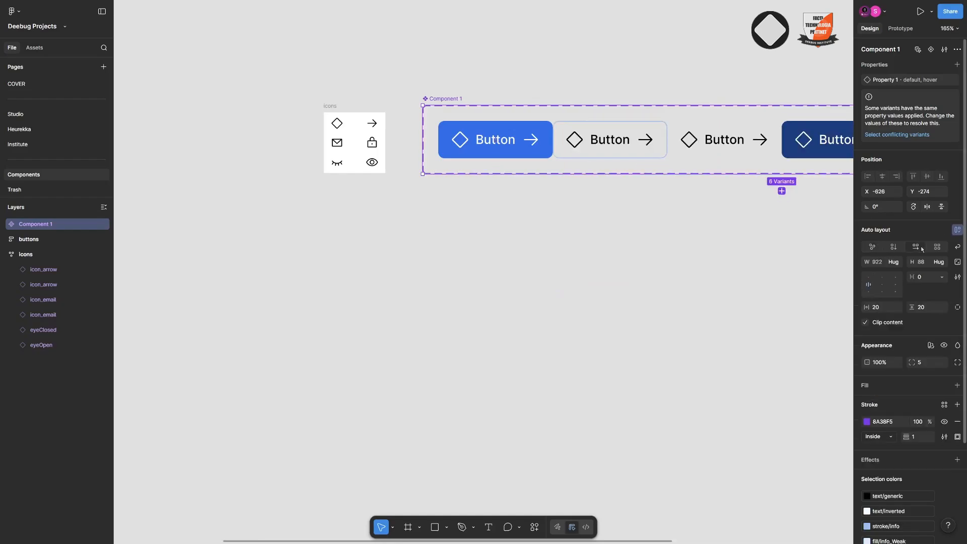
scroll(723, 197, down, 3)
scroll(695, 196, right, 2)
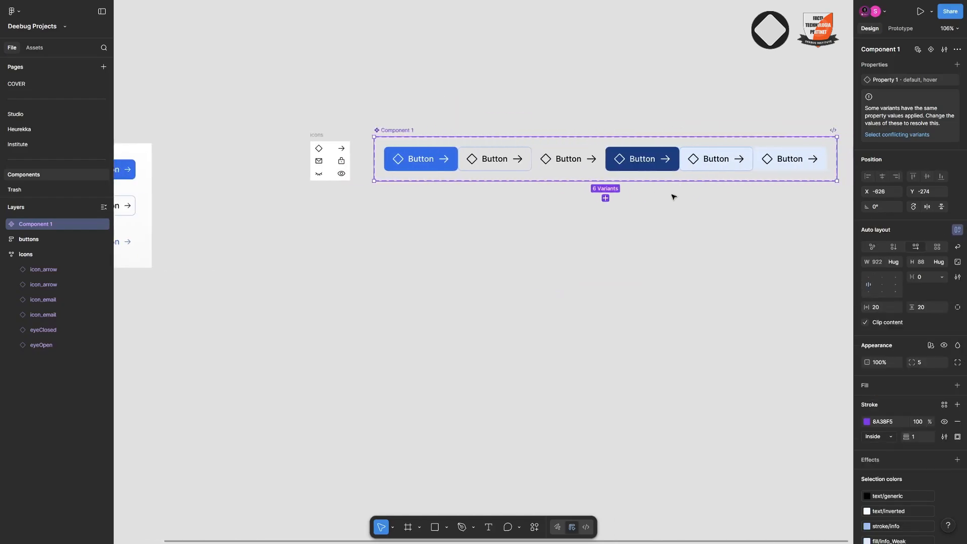
drag(828, 154, 524, 155)
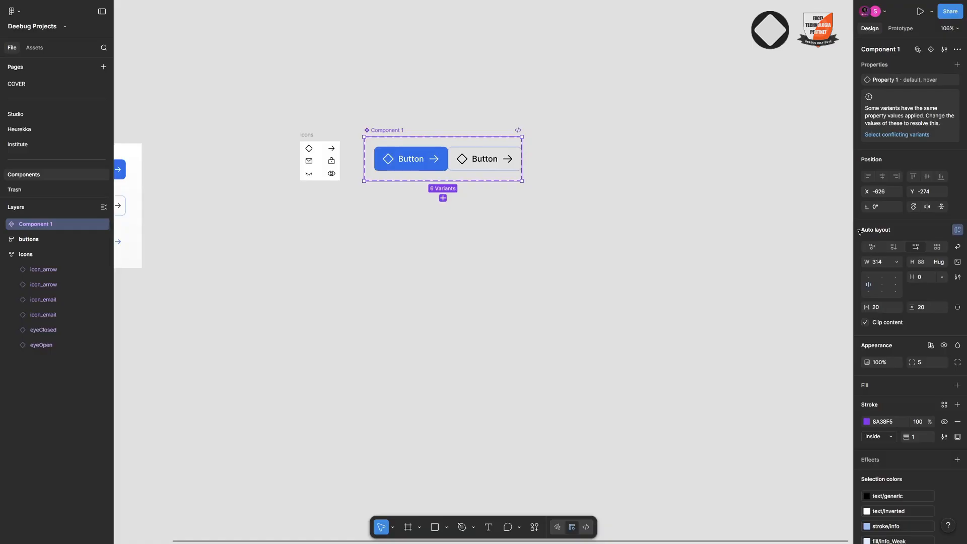
click(958, 246)
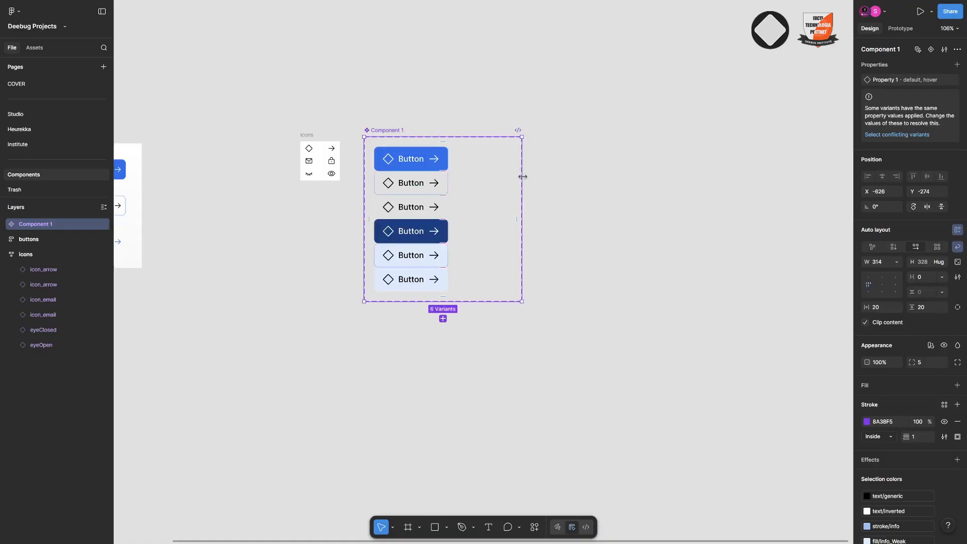
drag(522, 177, 542, 177)
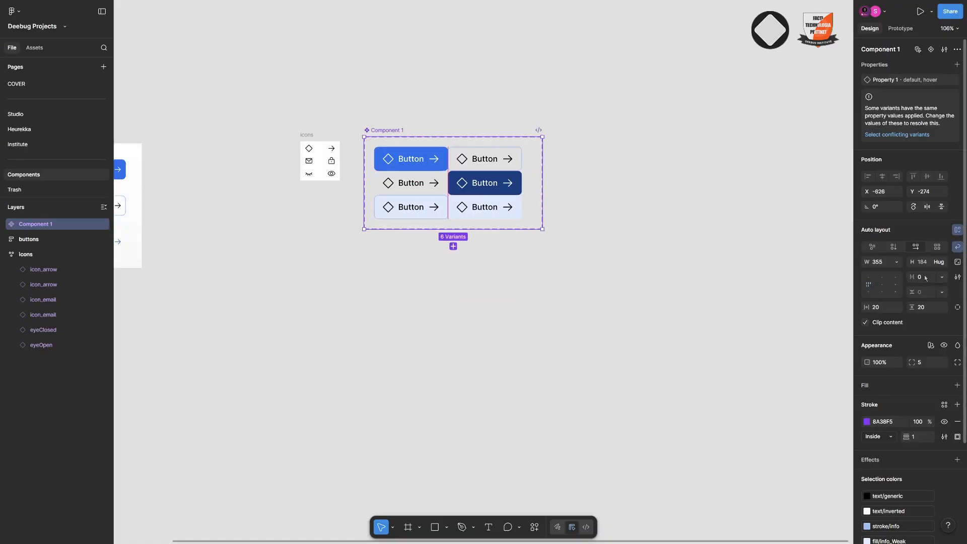
text(16)
key(Return)
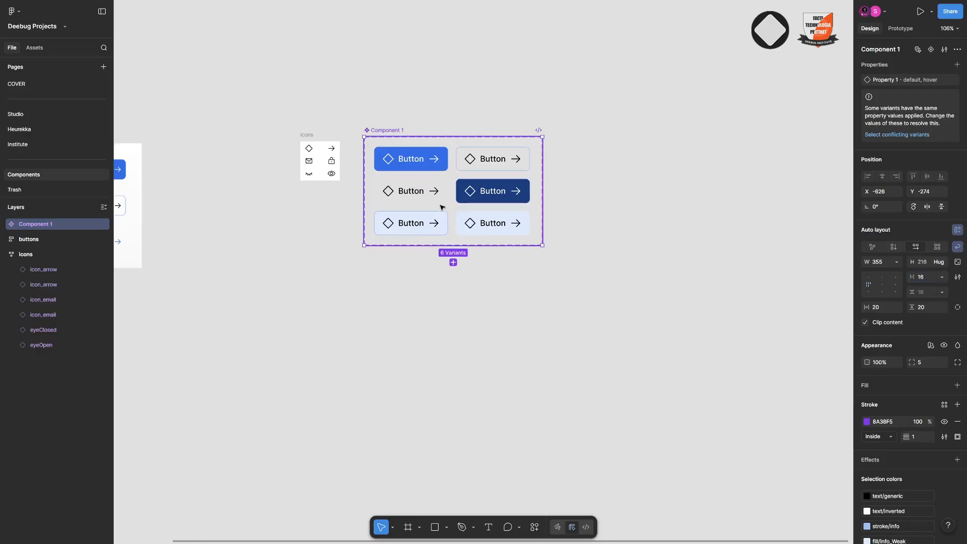
Reorder the variants so each row pairs a default button with its hover version: fill, stroke, ghost
click(485, 197)
key(Up)
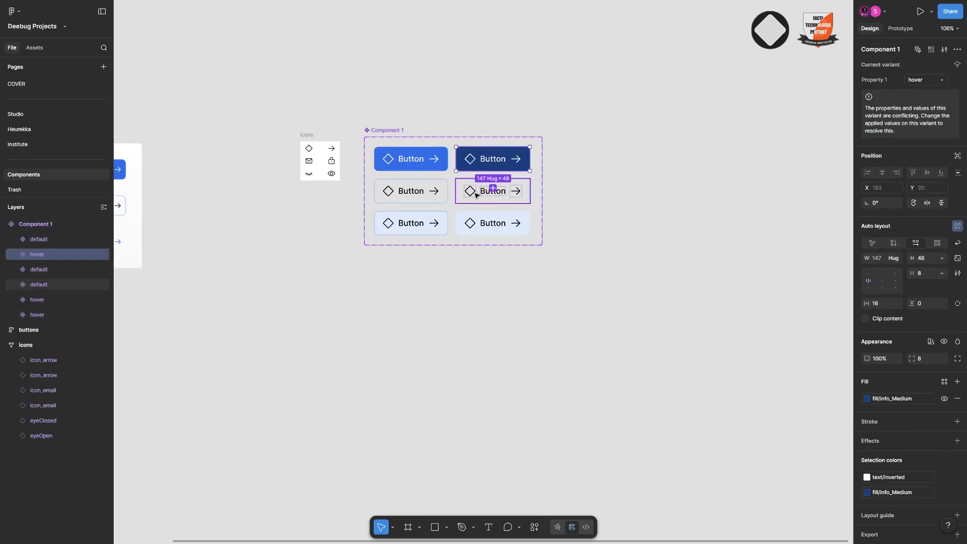
click(445, 219)
key(Up)
scroll(448, 202, up, 5)
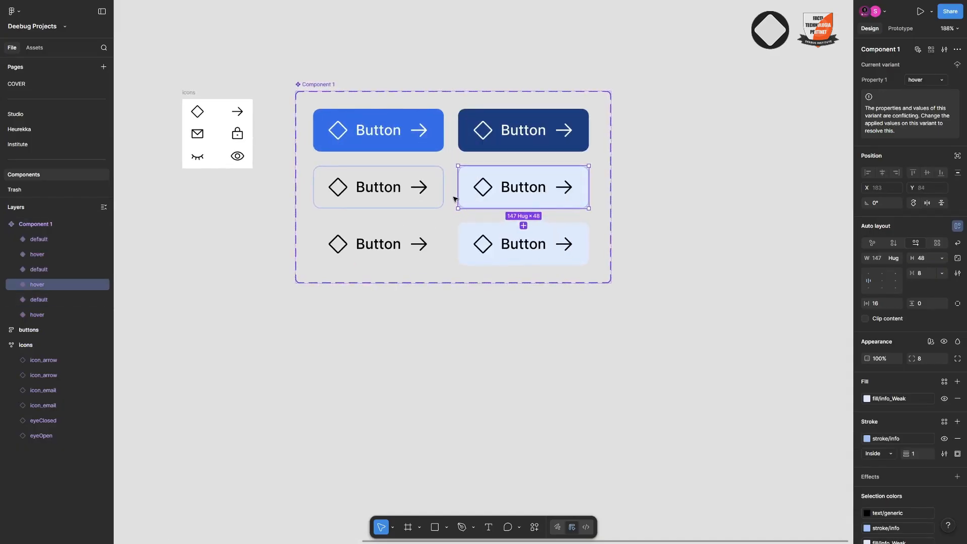
scroll(455, 199, down, 2)
key(Escape)
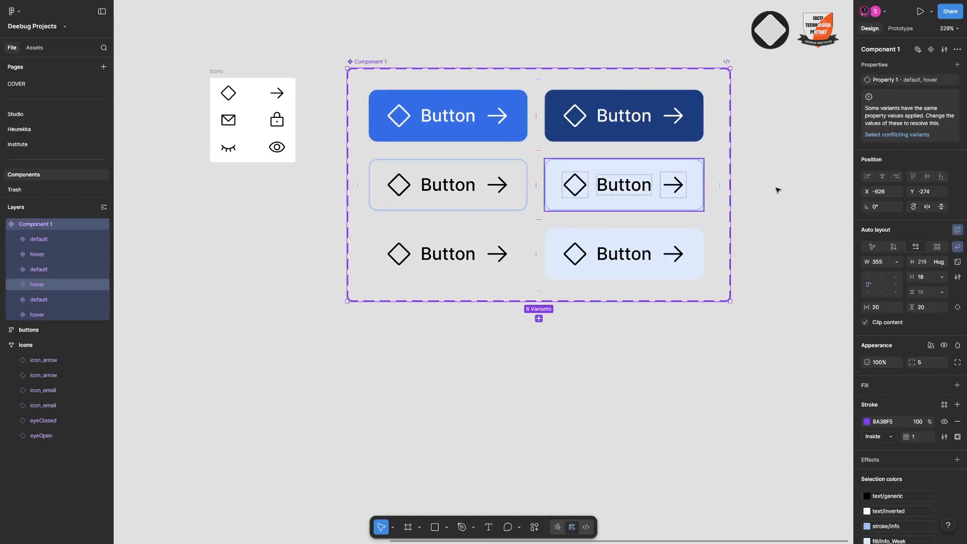
Add a white FFFFFF fill to the component set's background
scroll(953, 312, down, 3)
scroll(953, 313, down, 1)
click(957, 293)
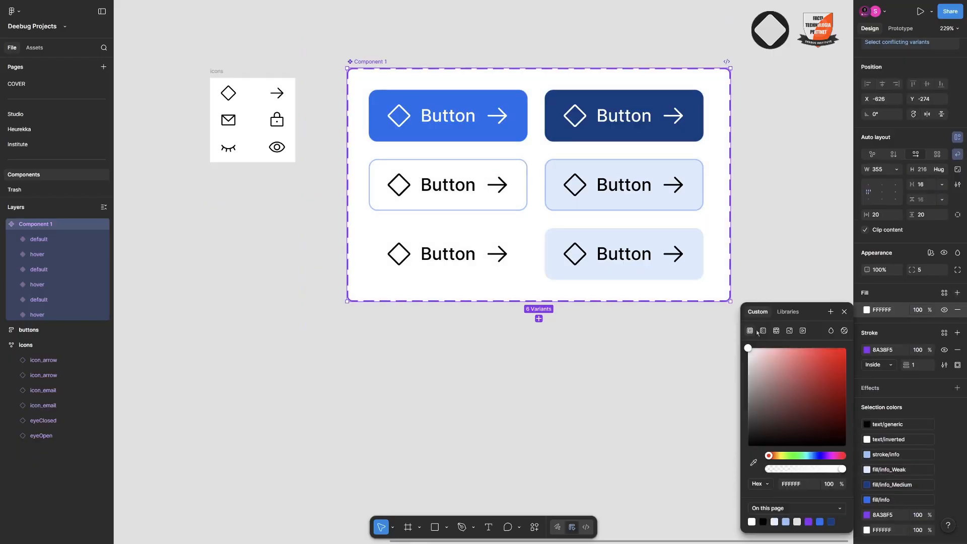
scroll(429, 315, down, 1)
click(472, 151)
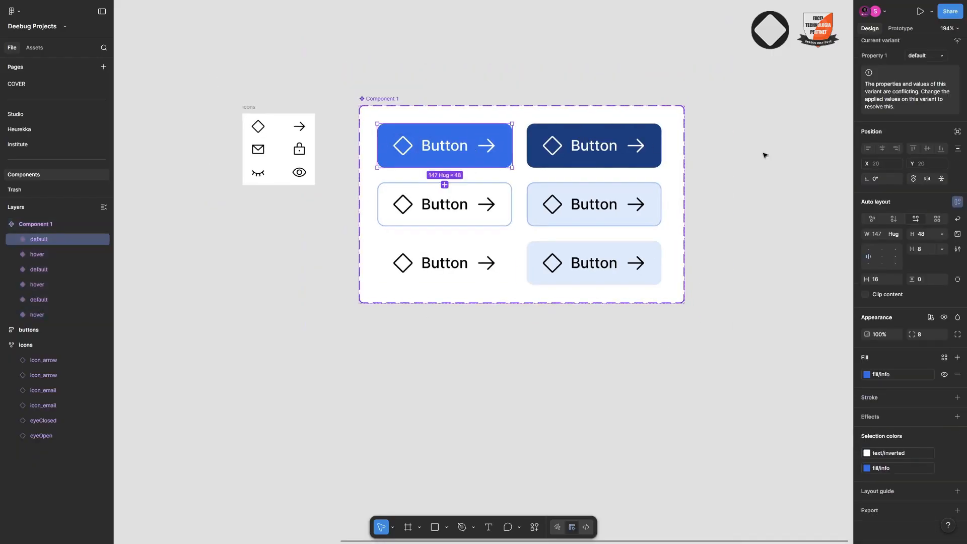
Rename the component set's variant property Property 1 to state
click(393, 100)
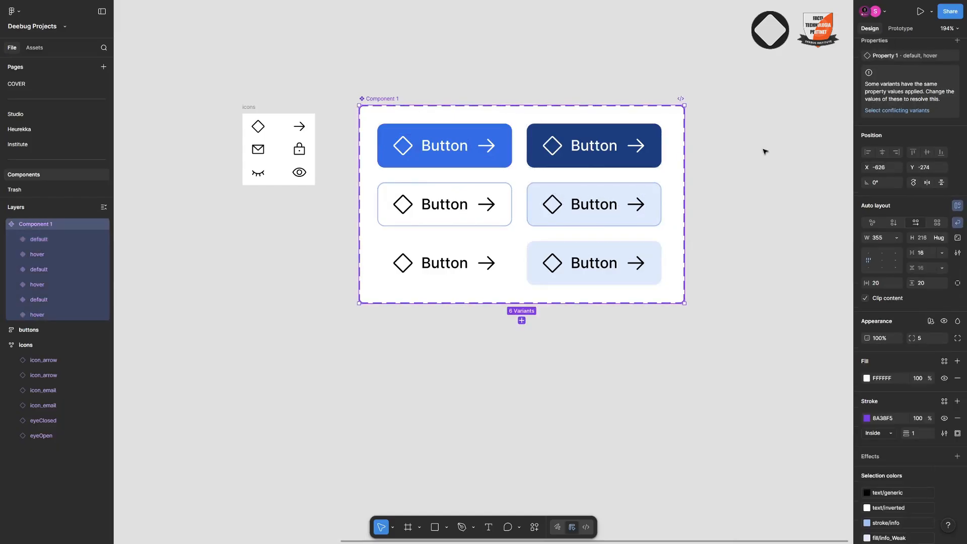
scroll(896, 186, down, 3)
scroll(909, 167, up, 3)
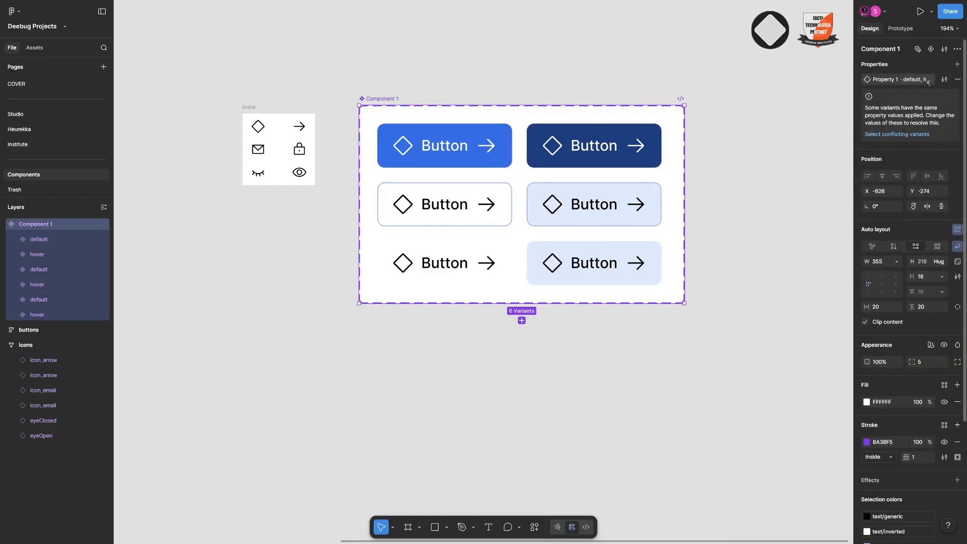
click(944, 79)
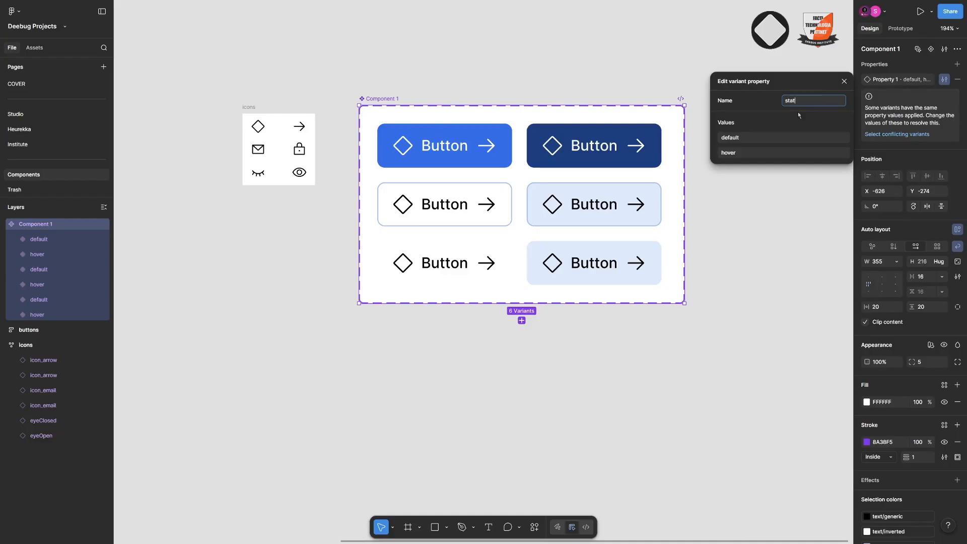
key(Return)
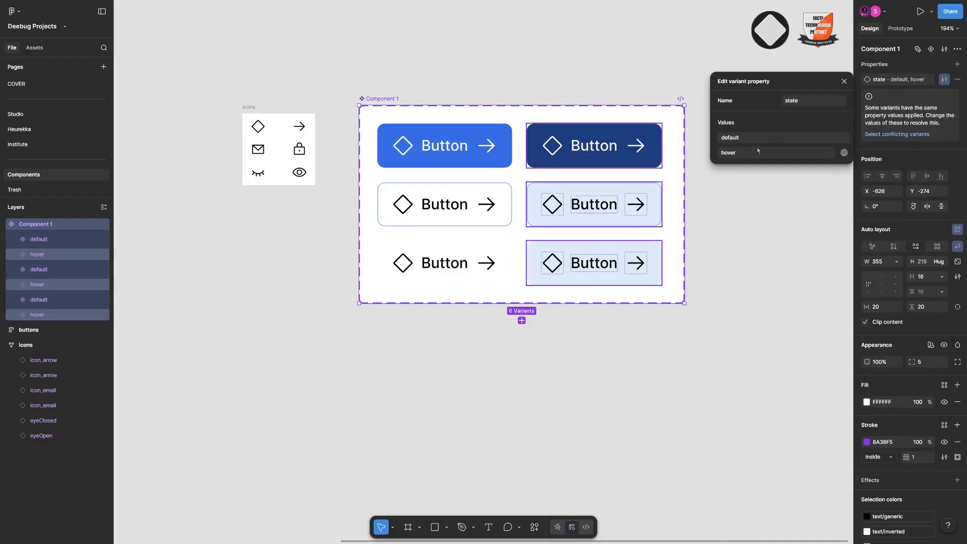
click(405, 107)
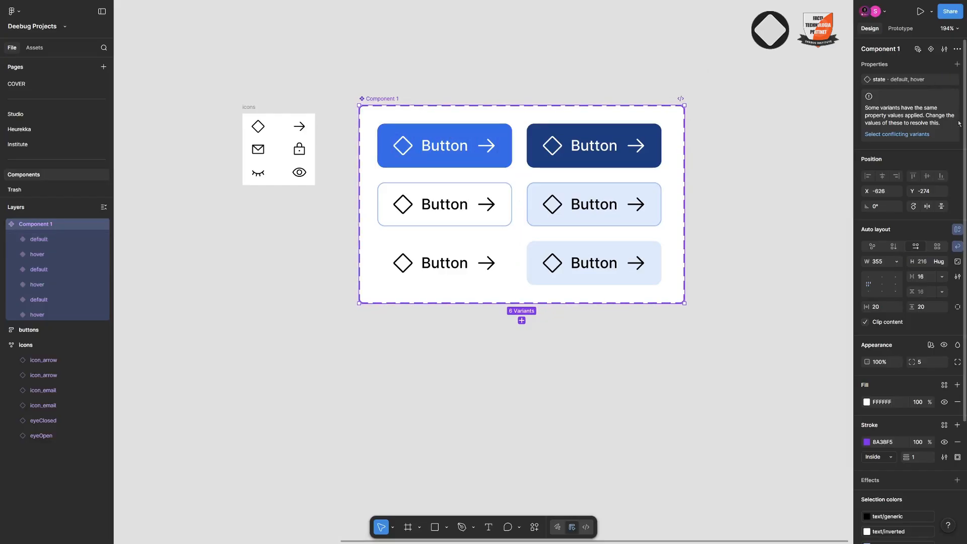
Add a second variant property named style with the value fill to the component set
click(957, 65)
click(904, 92)
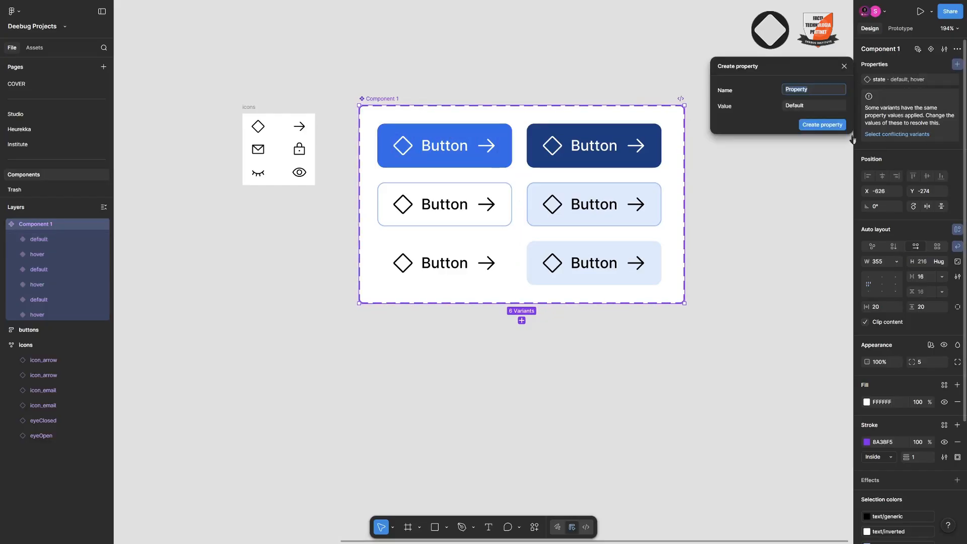
click(826, 107)
text(fill)
key(Return)
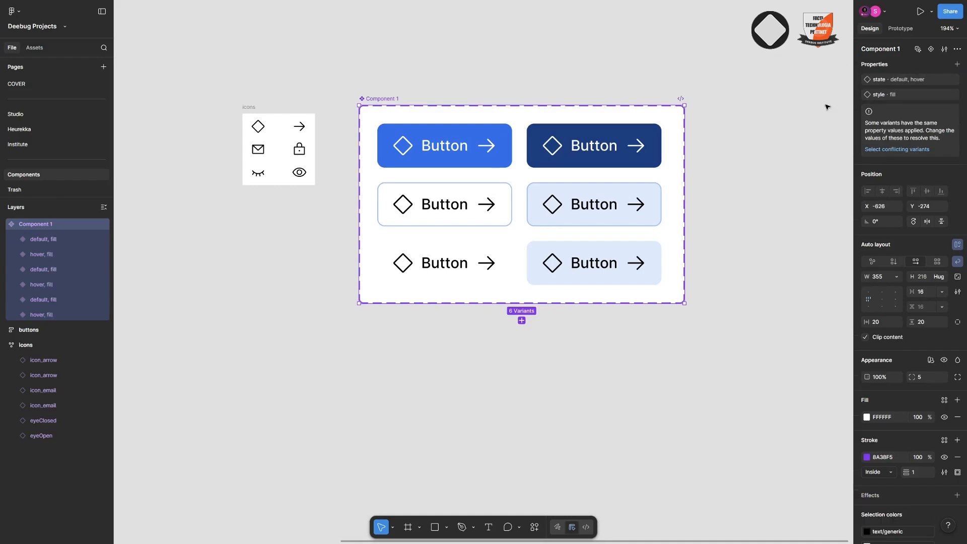
Move the stroked default variant to the first place in the component set
click(445, 147)
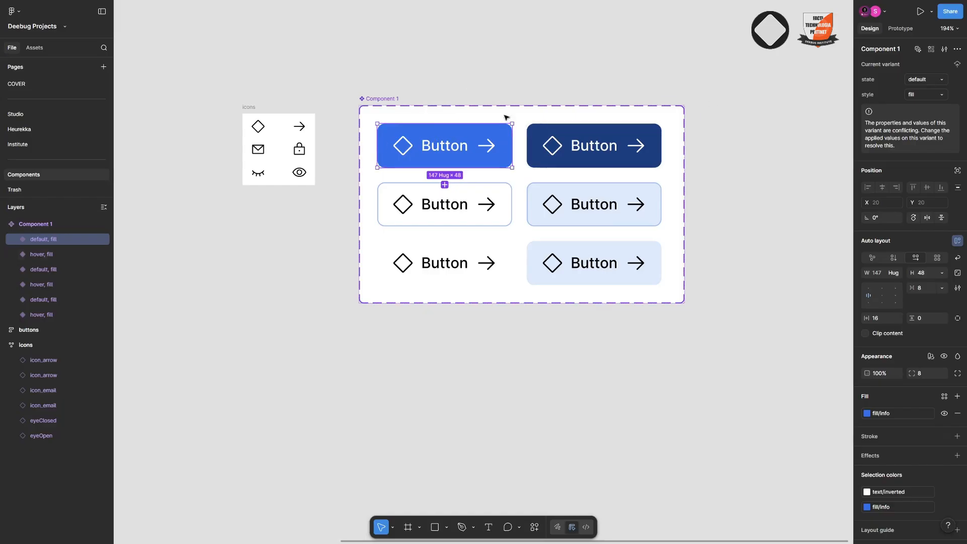
click(630, 146)
click(499, 199)
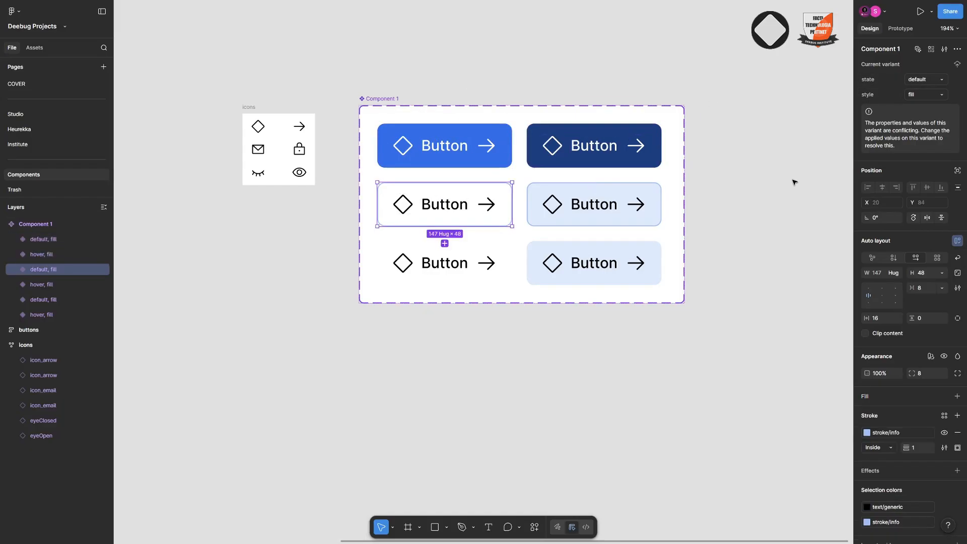
key(Up)
Set the style property of the stroked hover variant to outline
click(594, 201)
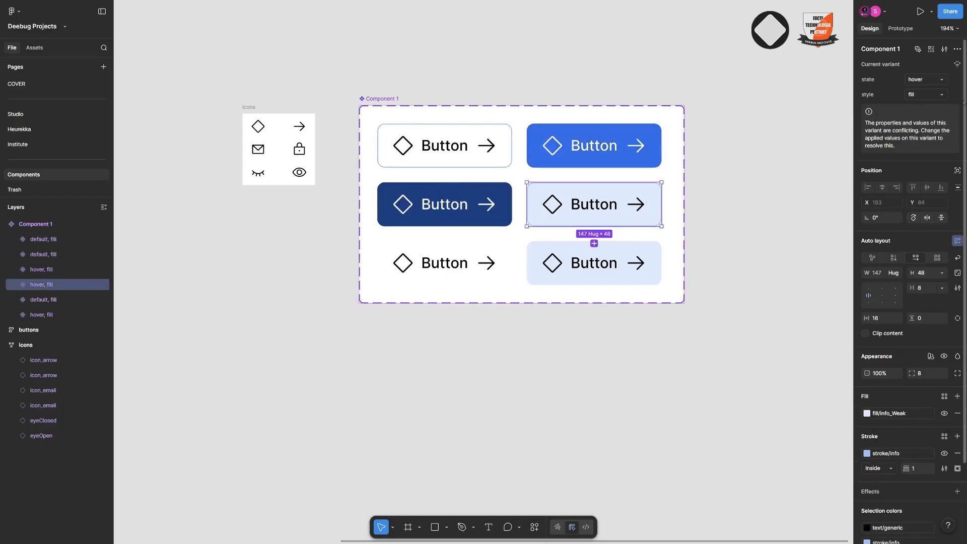
click(932, 98)
text(outline)
key(Return)
Set the style property of the default and hover variants in the last row to ghost
click(448, 273)
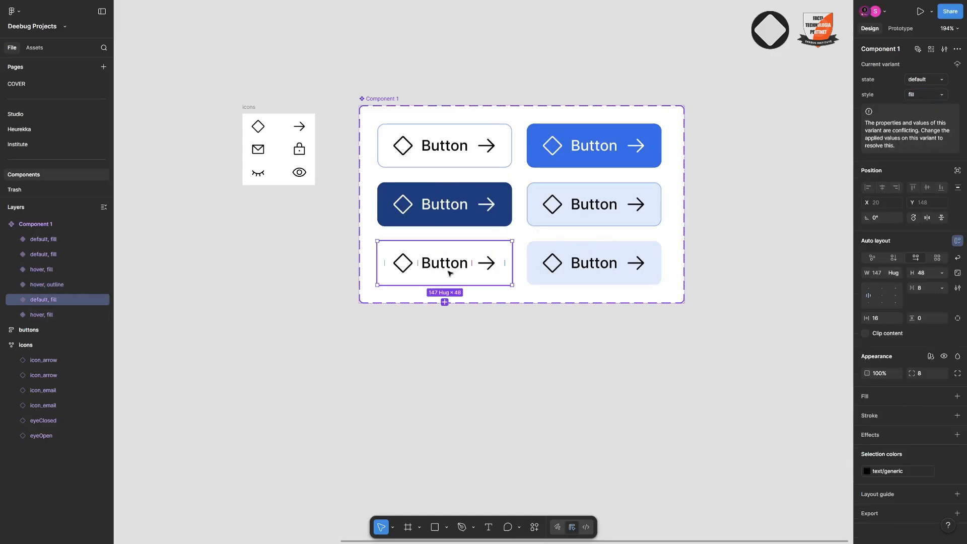
shift+click(587, 266)
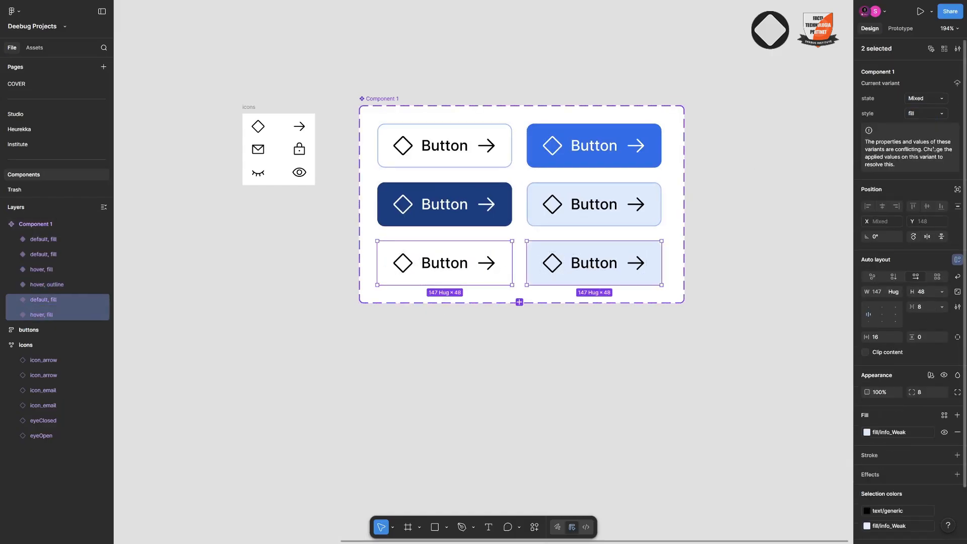
click(925, 116)
text(ghost)
key(Return)
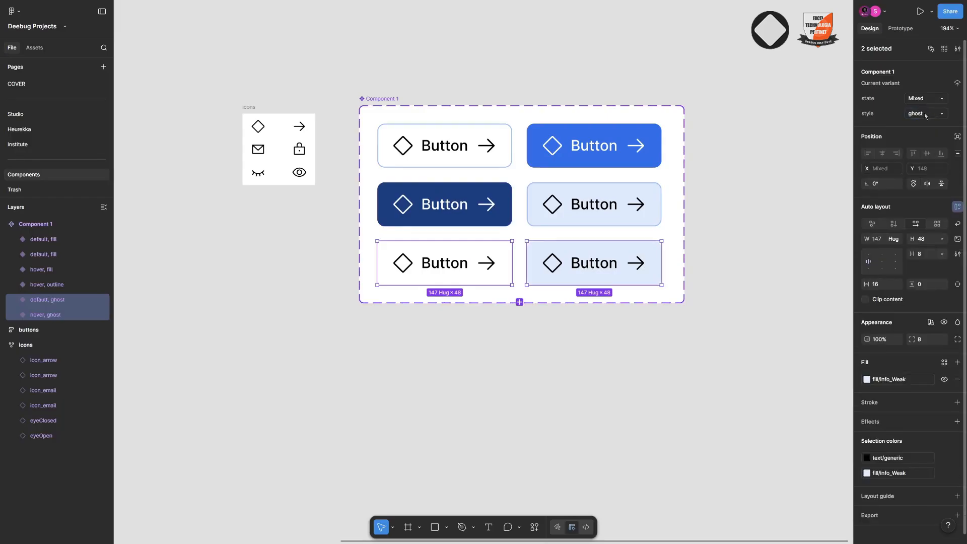
Rename the component set as button
scroll(469, 185, down, 3)
click(413, 131)
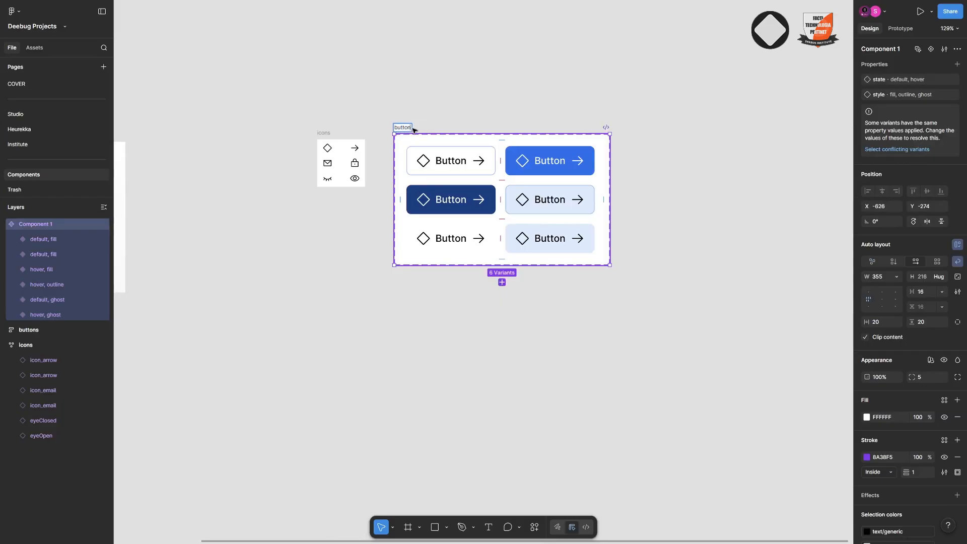
scroll(413, 131, up, 5)
drag(473, 71, 388, 143)
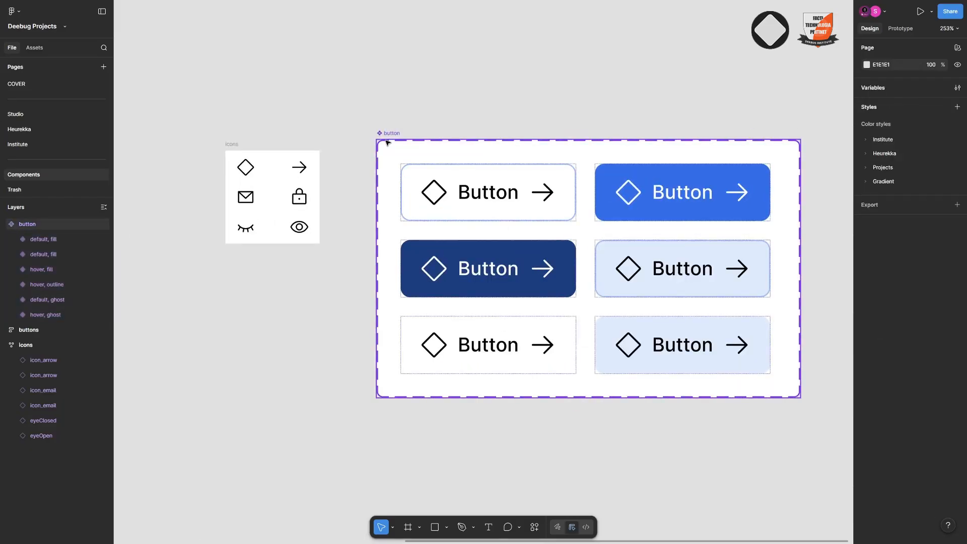
Find the variants with conflicting properties and reorder the set so the fill default and hover variants occupy the first row
click(388, 142)
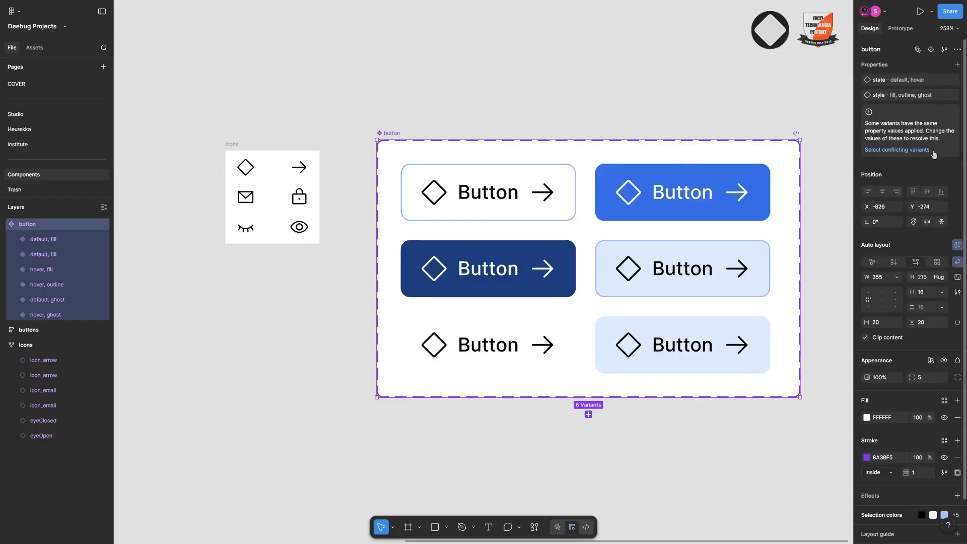
click(908, 150)
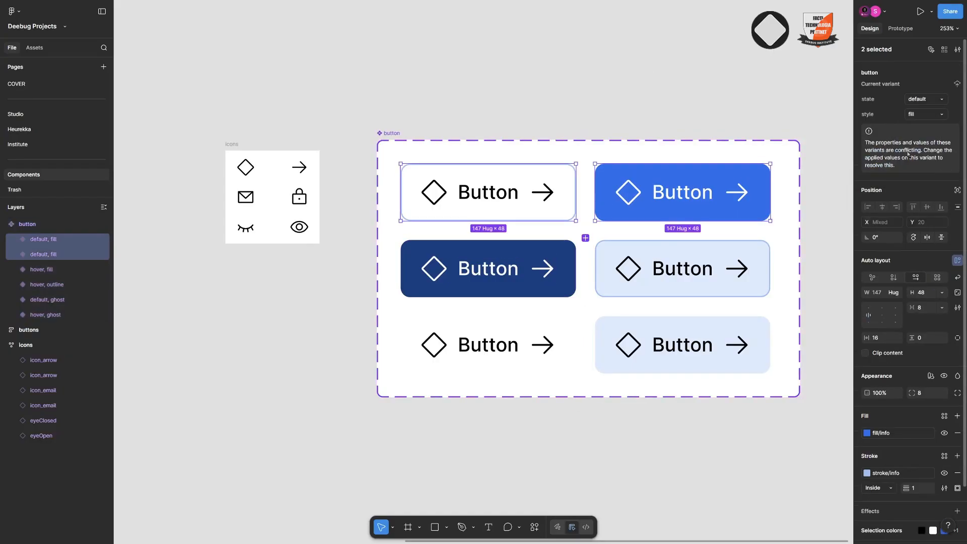
click(650, 208)
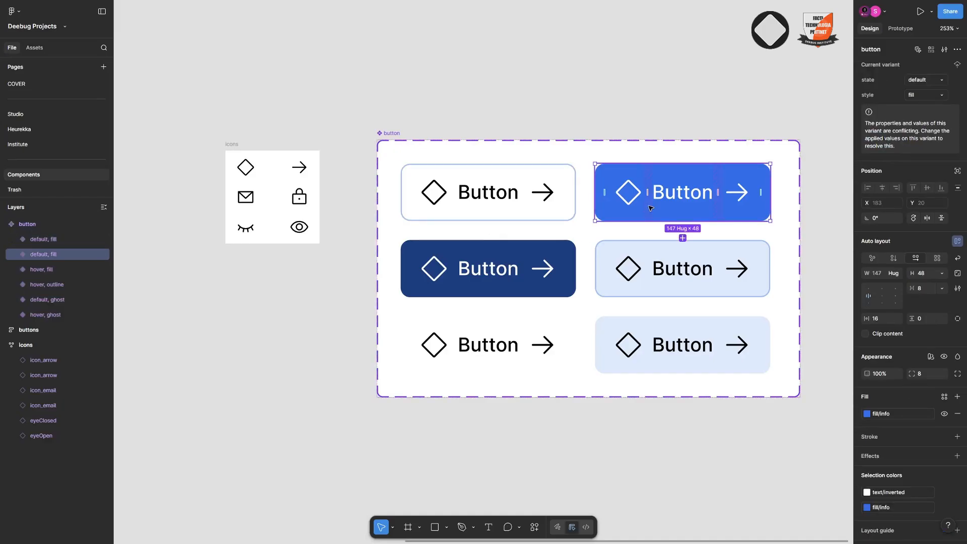
key(Left)
click(561, 273)
key(Left)
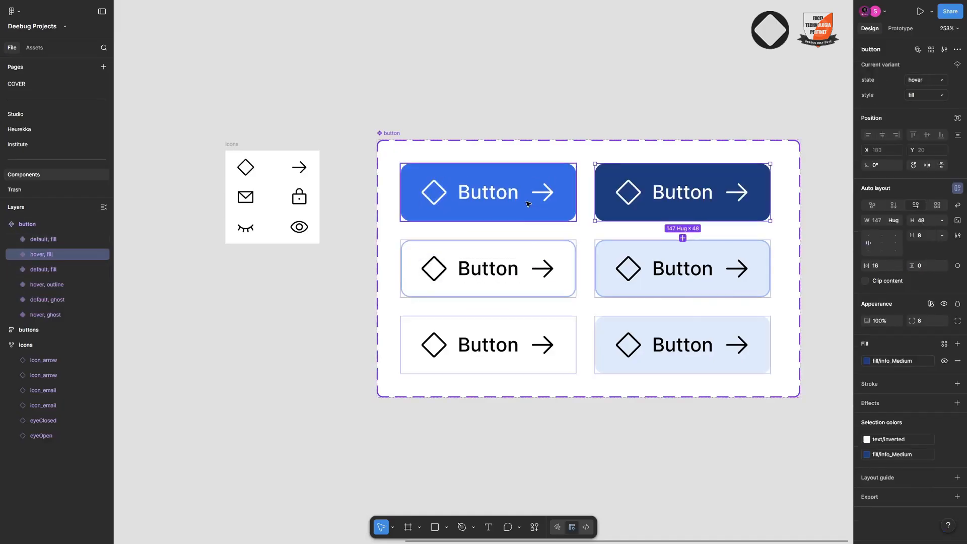
click(528, 203)
Set the style property of the stroked default variant to outline
click(530, 265)
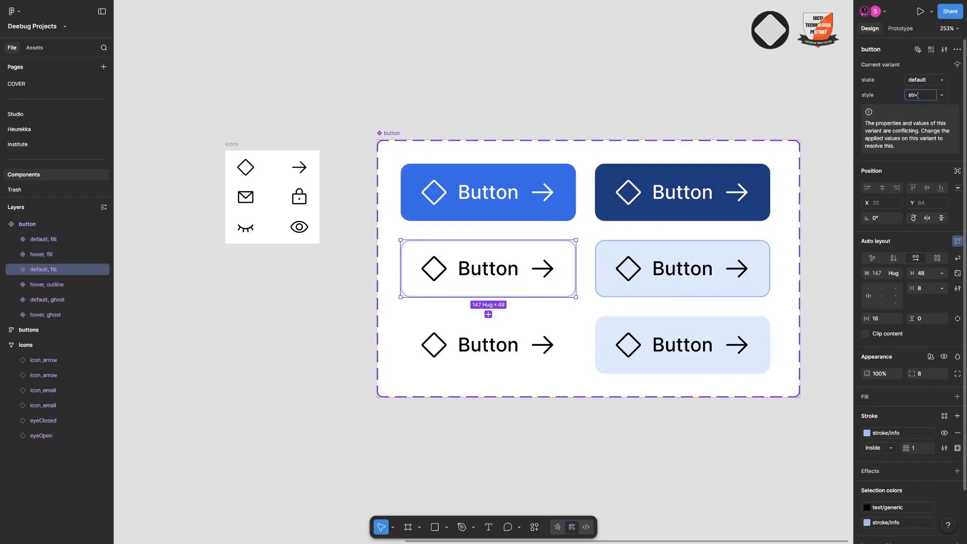
key(Return)
click(680, 282)
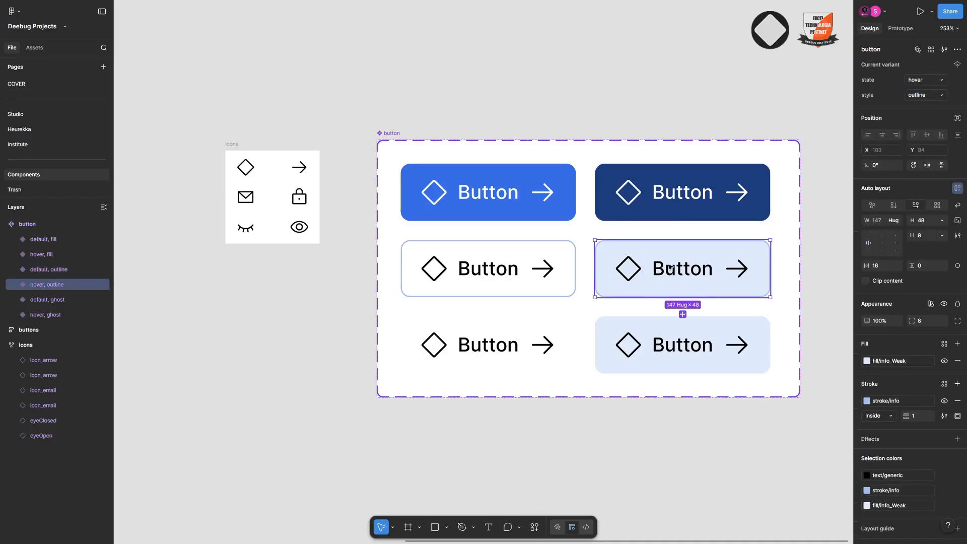
Create a prototype connection from the default fill variant to the hover fill variant
click(393, 134)
key(shift+e)
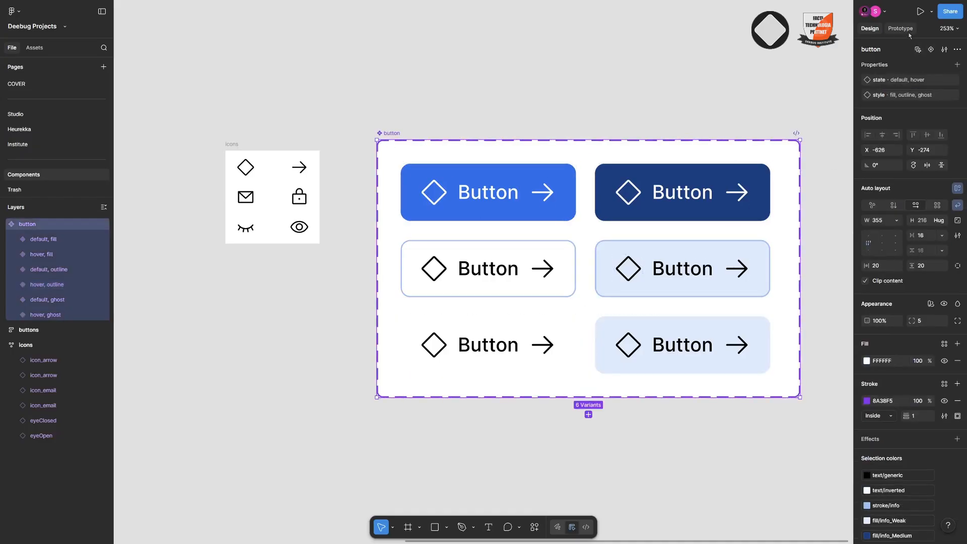
click(489, 184)
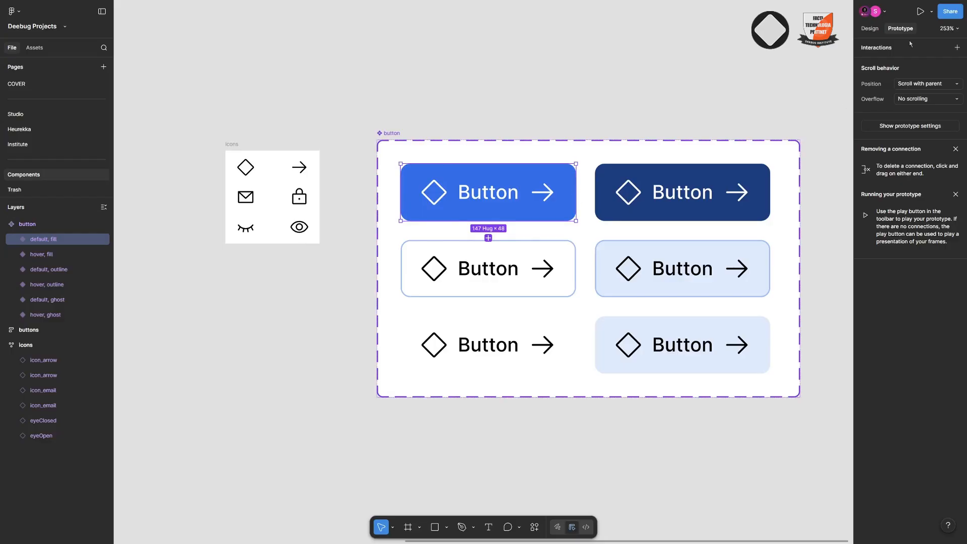
scroll(583, 204, up, 5)
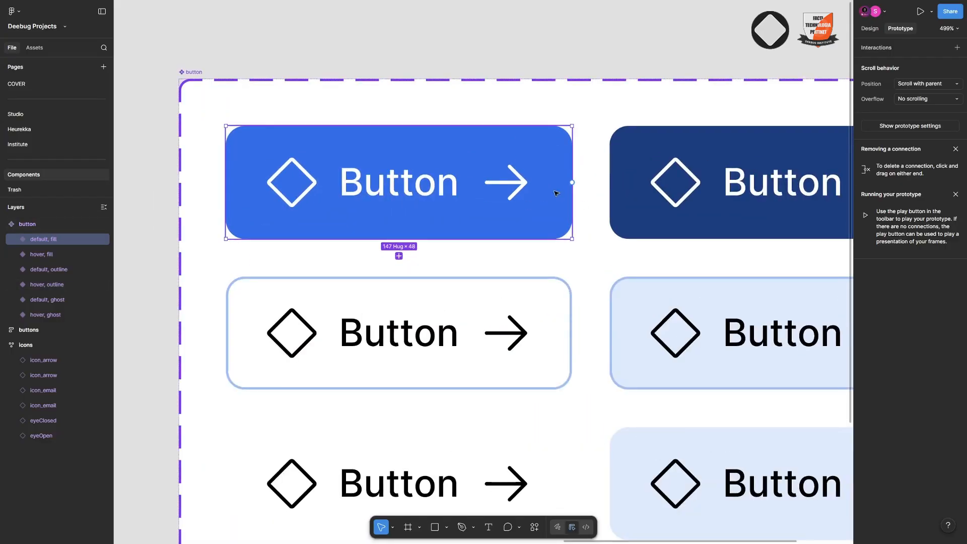
scroll(572, 187, down, 4)
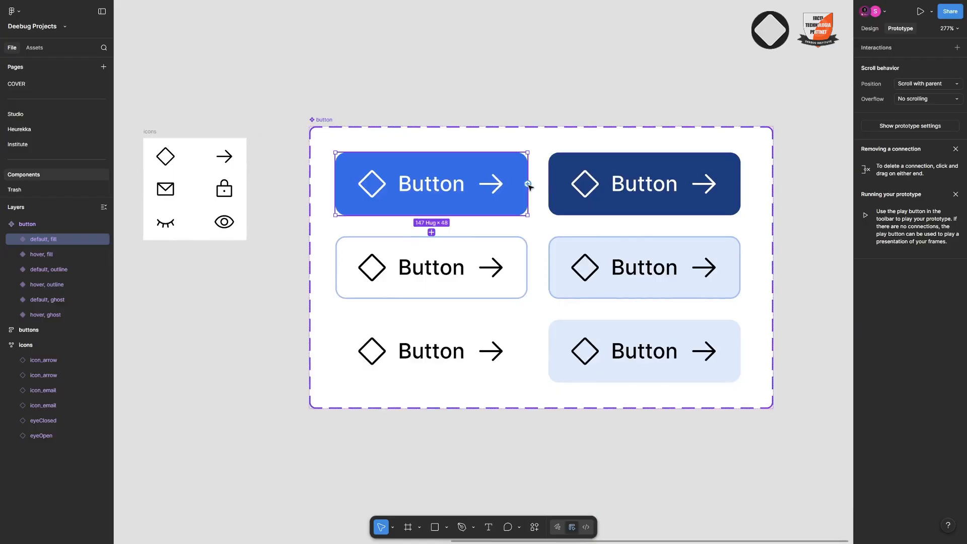
drag(528, 184, 551, 187)
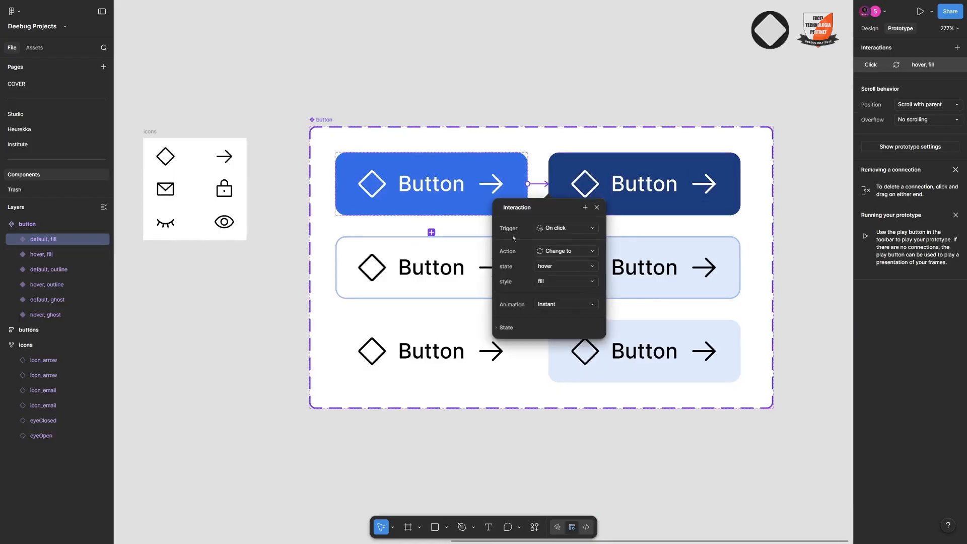
Set the fill interaction's trigger to While hovering and its animation to Dissolve
click(557, 230)
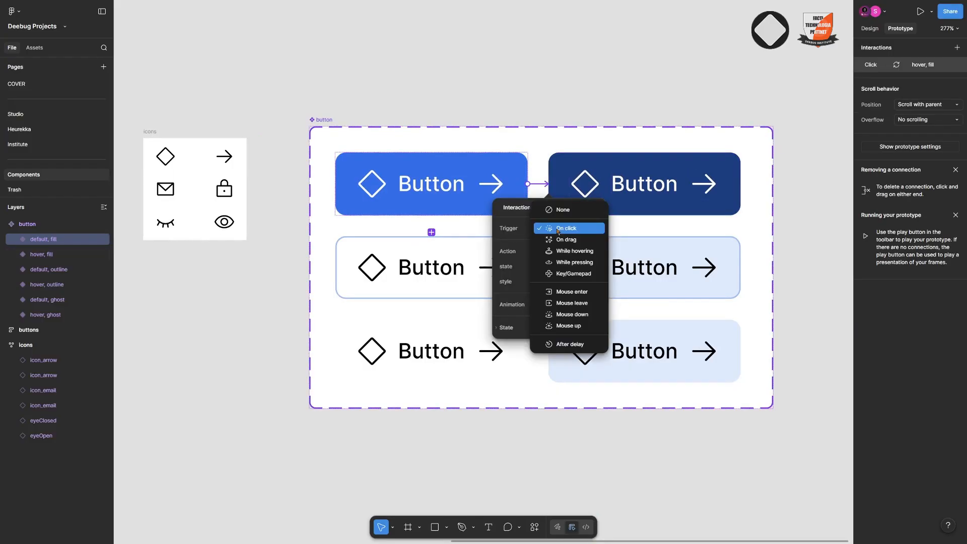
click(577, 256)
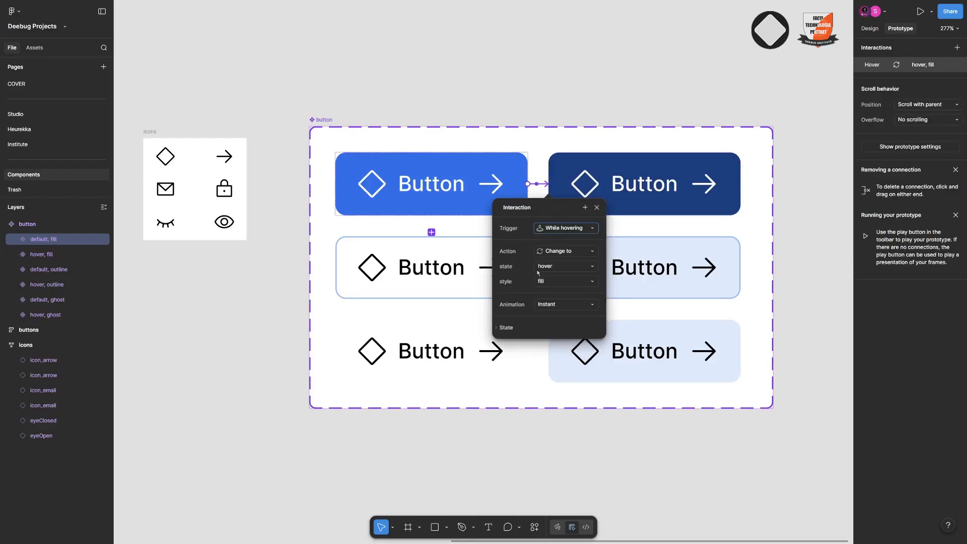
click(587, 305)
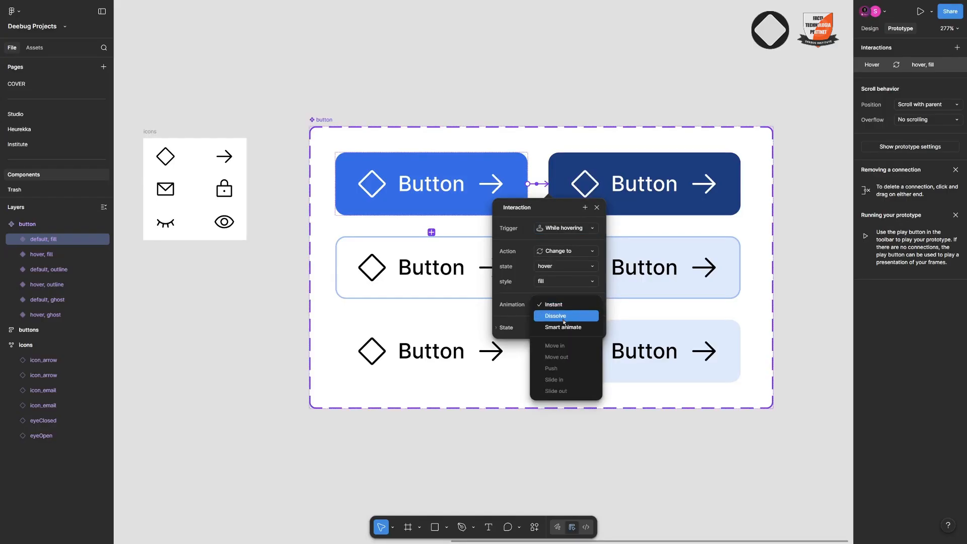
click(566, 316)
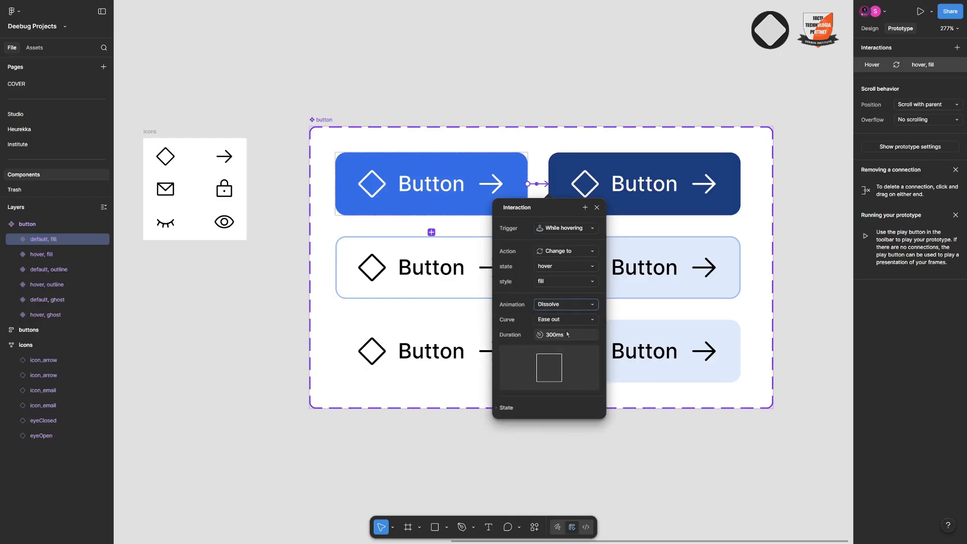
Connect the default outline variant to its hover variant and the default ghost variant to its hover variant
click(469, 257)
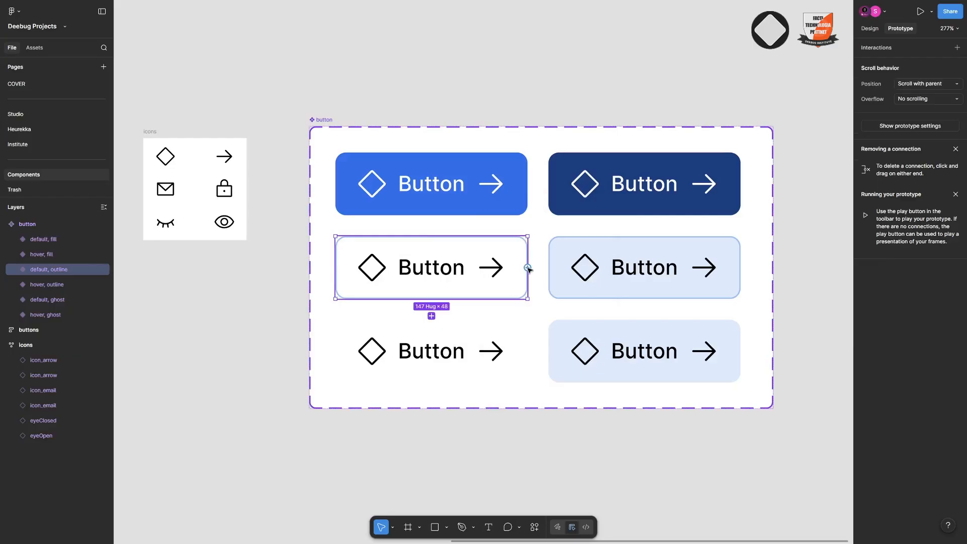
drag(528, 268, 560, 267)
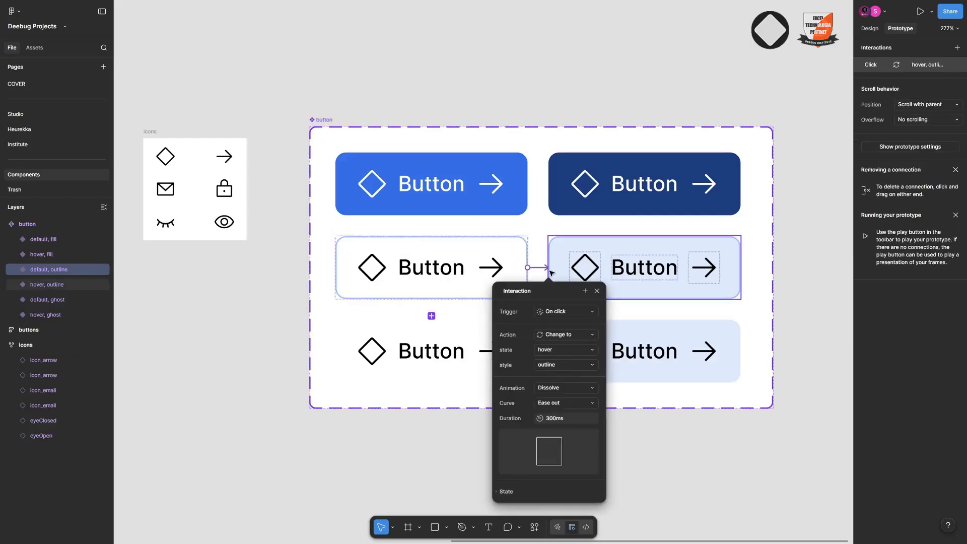
click(463, 361)
drag(527, 352, 559, 351)
scroll(408, 199, down, 5)
scroll(438, 225, up, 5)
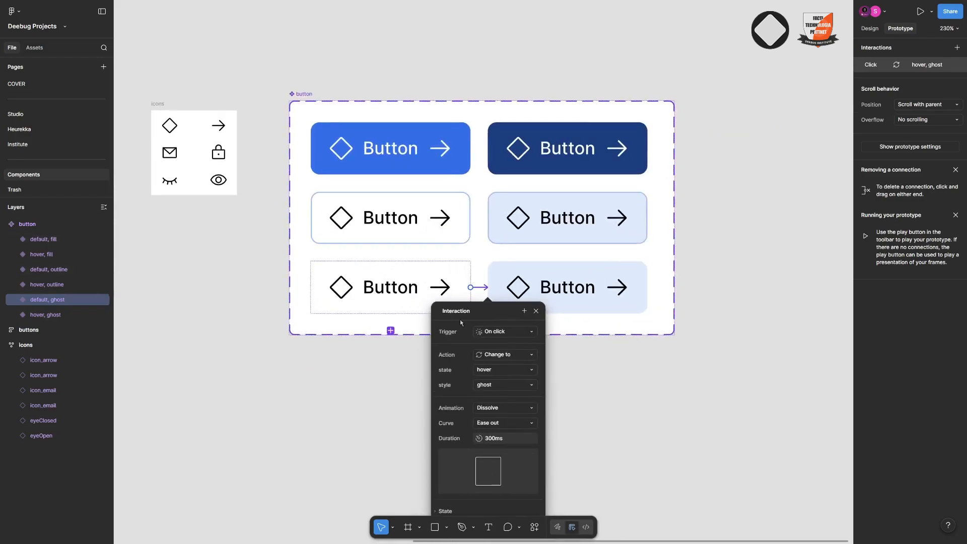
Change the trigger of the ghost and outline interactions to While hovering
click(503, 331)
click(509, 355)
click(471, 218)
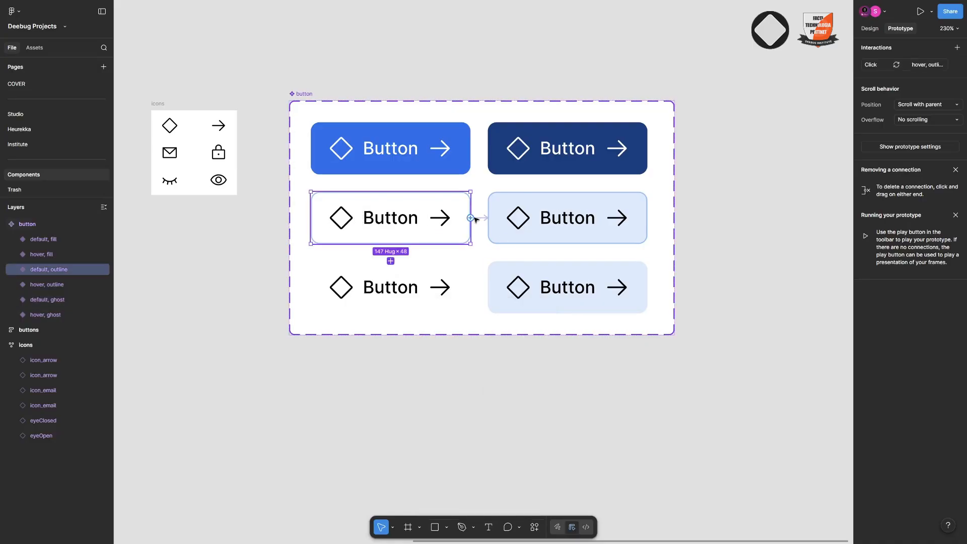
click(481, 218)
click(497, 267)
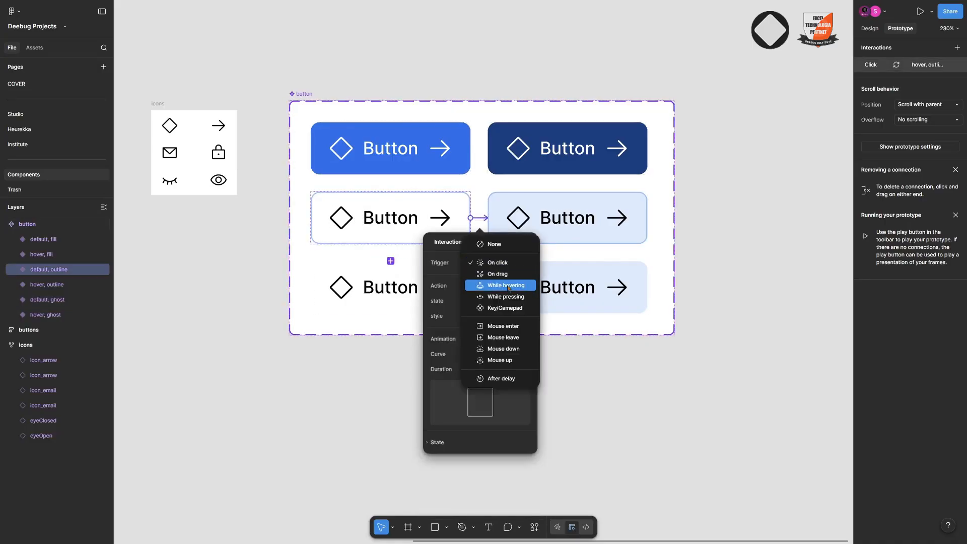
click(506, 286)
click(607, 397)
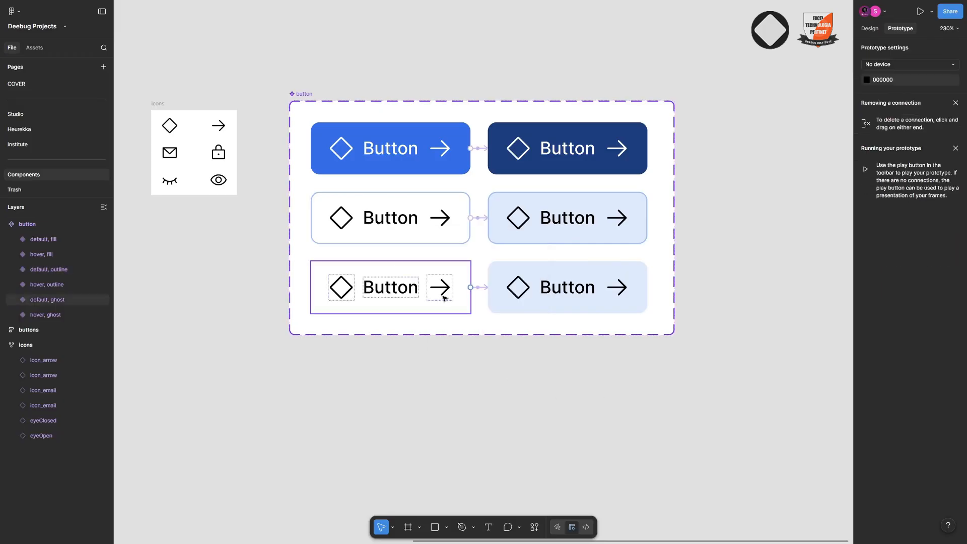
Draw an empty frame of about 251 × 214 beside the button component set
scroll(442, 288, down, 5)
click(436, 204)
scroll(436, 204, down, 5)
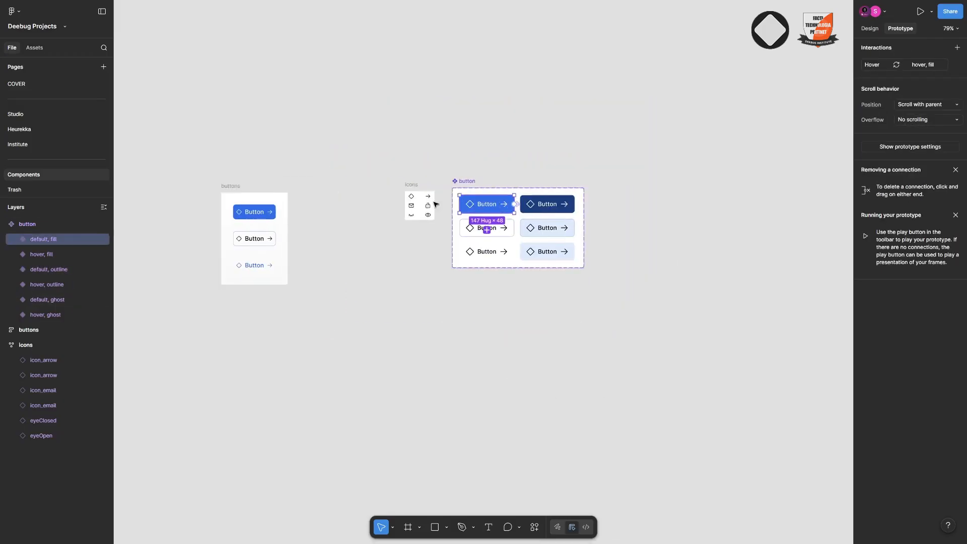
scroll(479, 192, right, 5)
scroll(480, 191, up, 8)
key(r)
key(f)
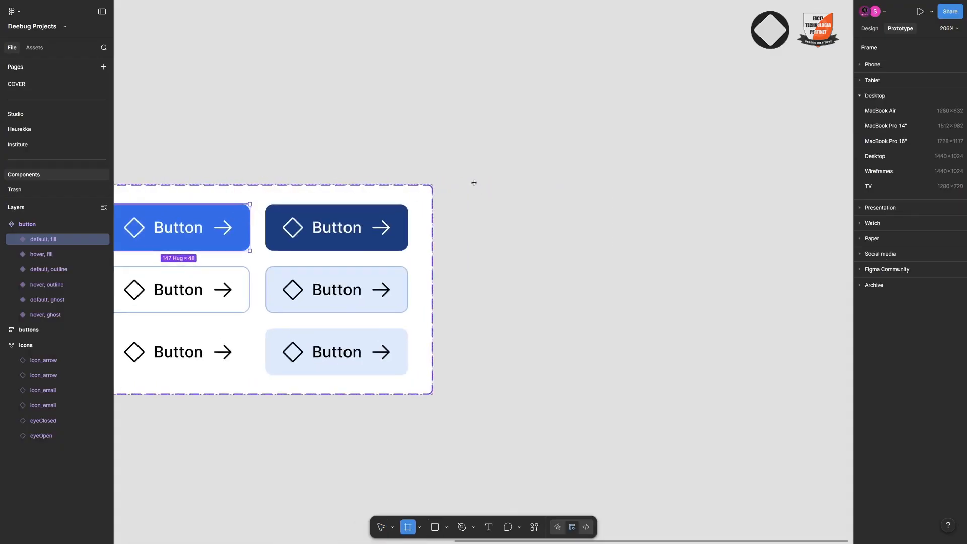
drag(467, 177, 712, 385)
scroll(554, 302, right, 3)
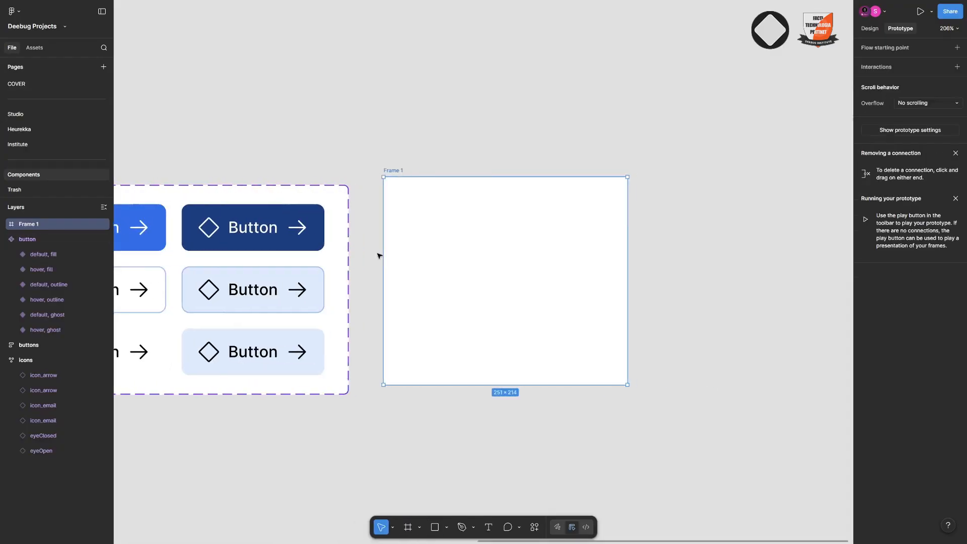
Copy the default fill button variant and paste an instance of it into the new frame
scroll(380, 255, left, 6)
click(274, 230)
key(ctrl+c)
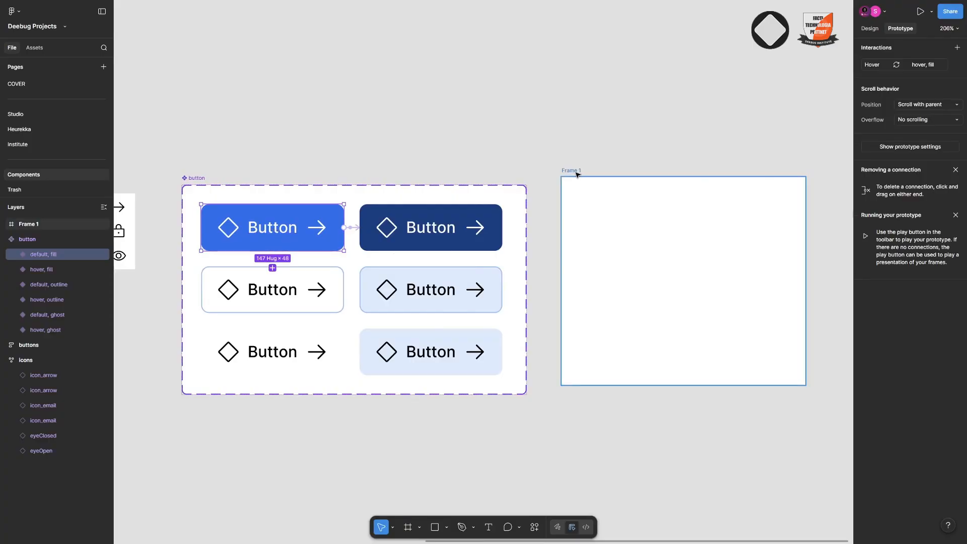
click(572, 170)
key(ctrl+v)
click(574, 177)
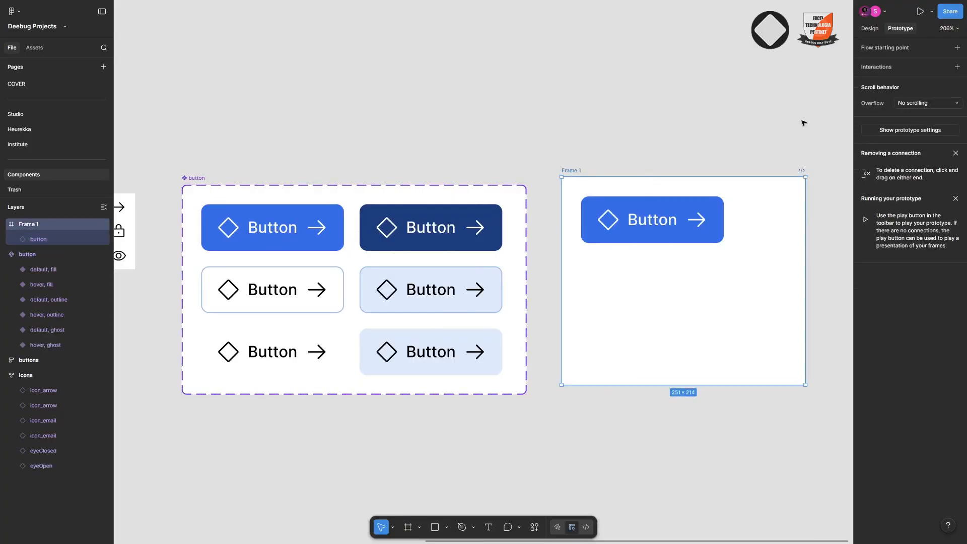
Center the button instance horizontally and vertically inside the frame
scroll(668, 153, right, 3)
click(870, 28)
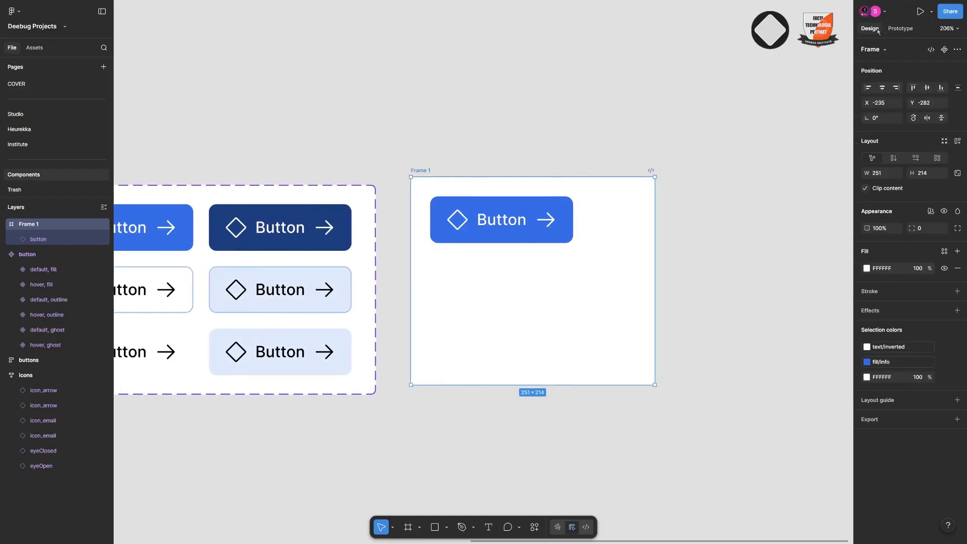
click(39, 239)
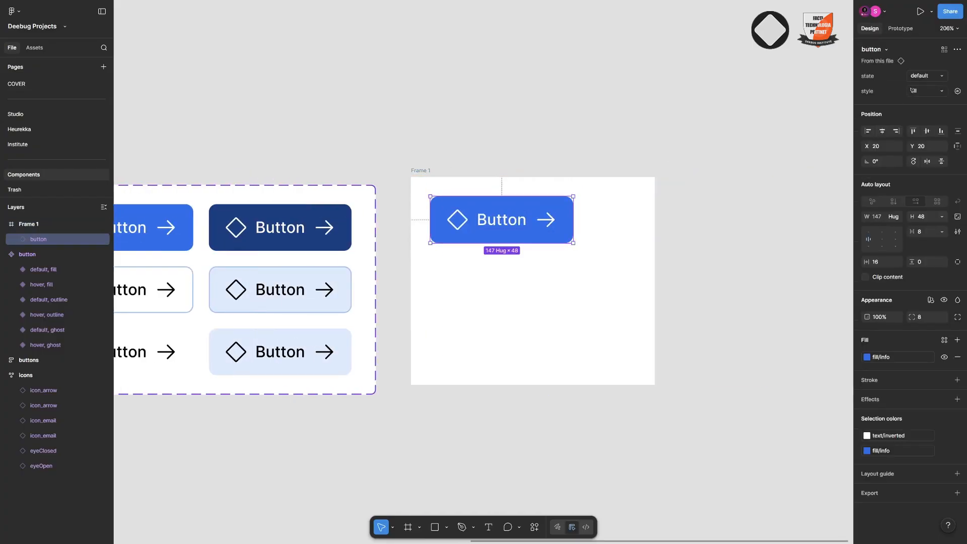
click(883, 131)
click(927, 131)
scroll(630, 209, down, 3)
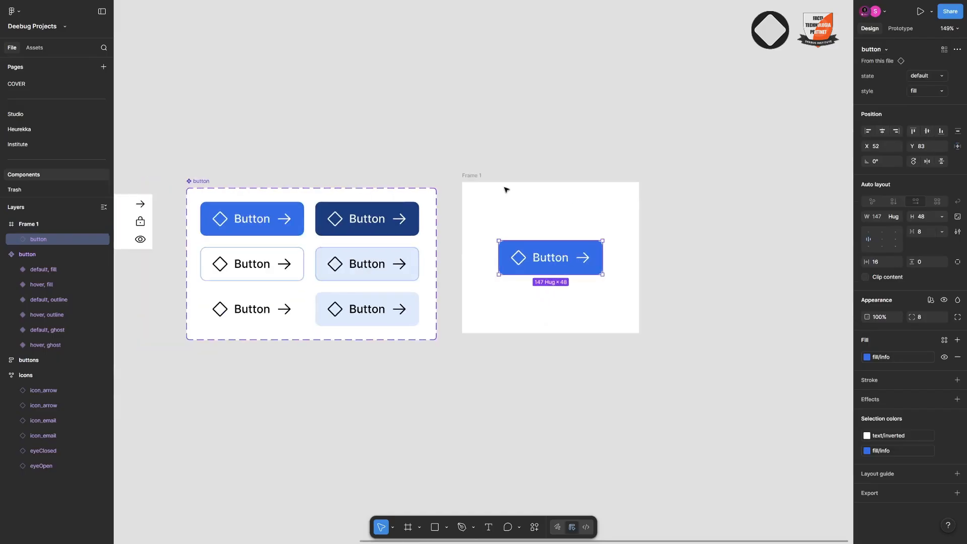
Open a prototype preview of the frame containing the button instance
click(481, 176)
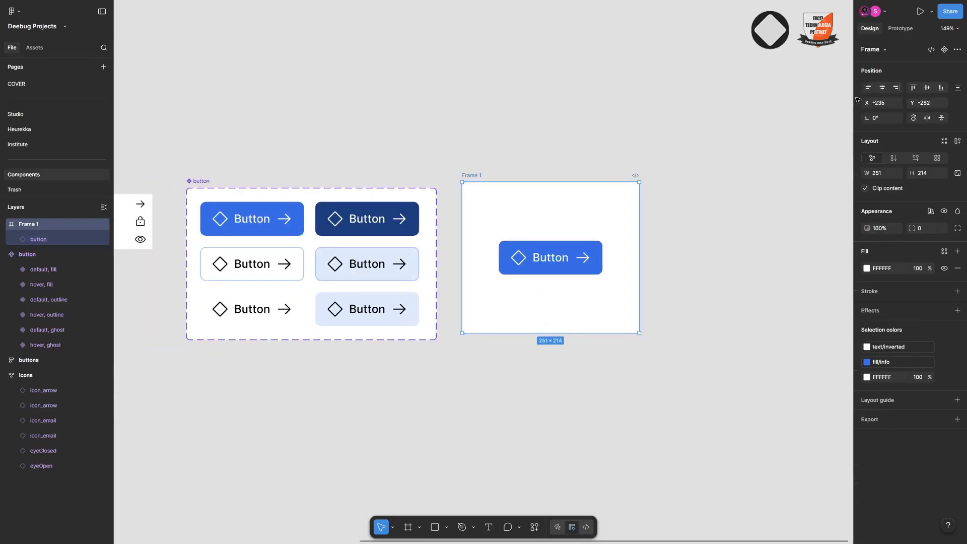
click(931, 15)
click(892, 40)
scroll(552, 198, down, 3)
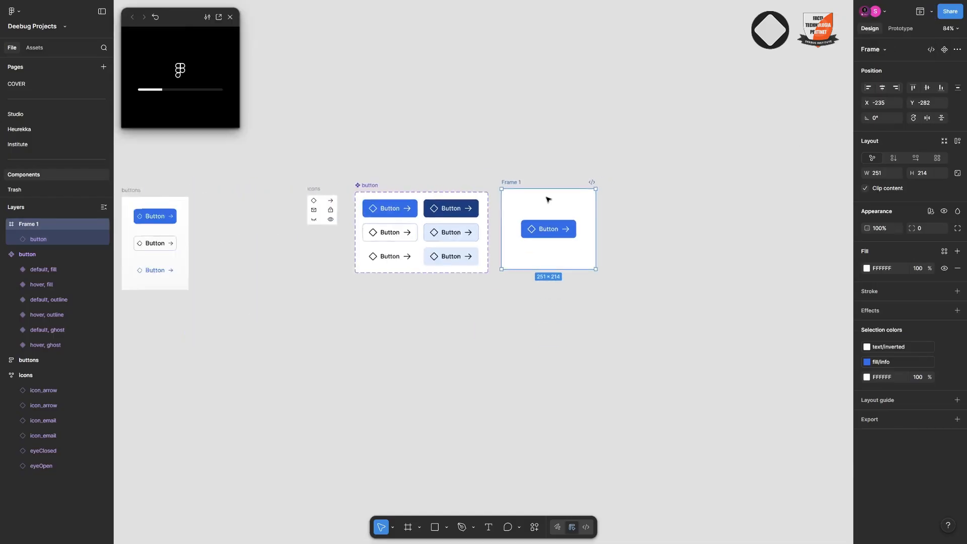
scroll(548, 200, down, 4)
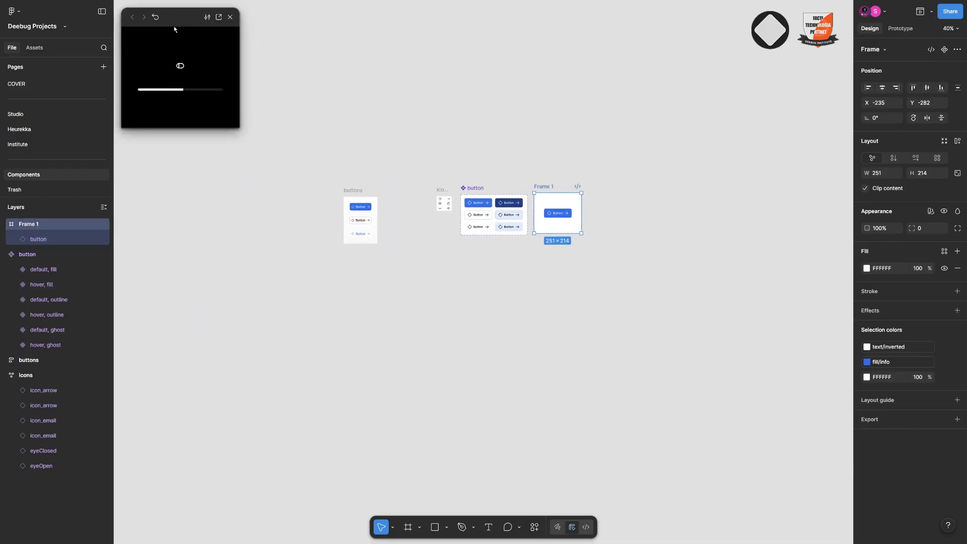
Move the preview window toward the middle of the canvas and enlarge it while keeping the frame in view
drag(174, 29, 326, 93)
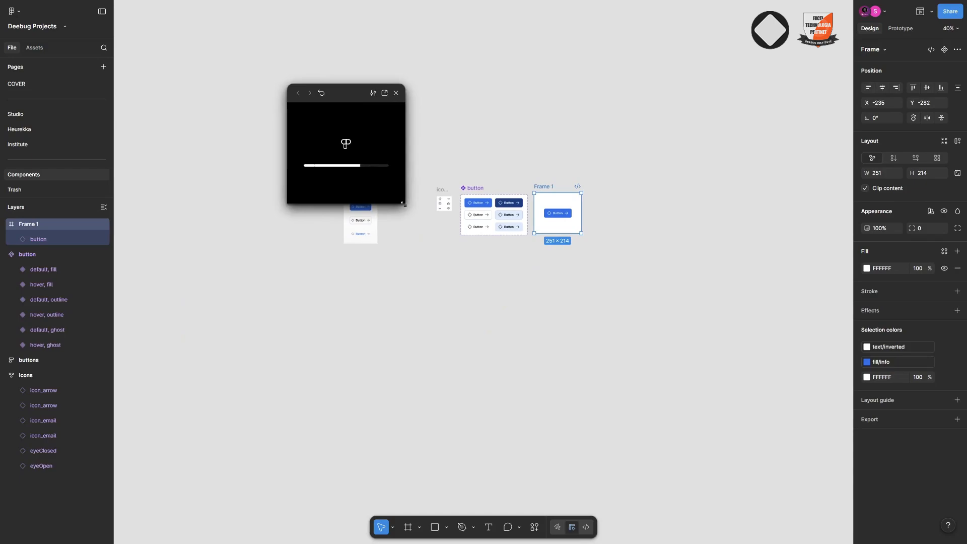
drag(404, 204, 540, 330)
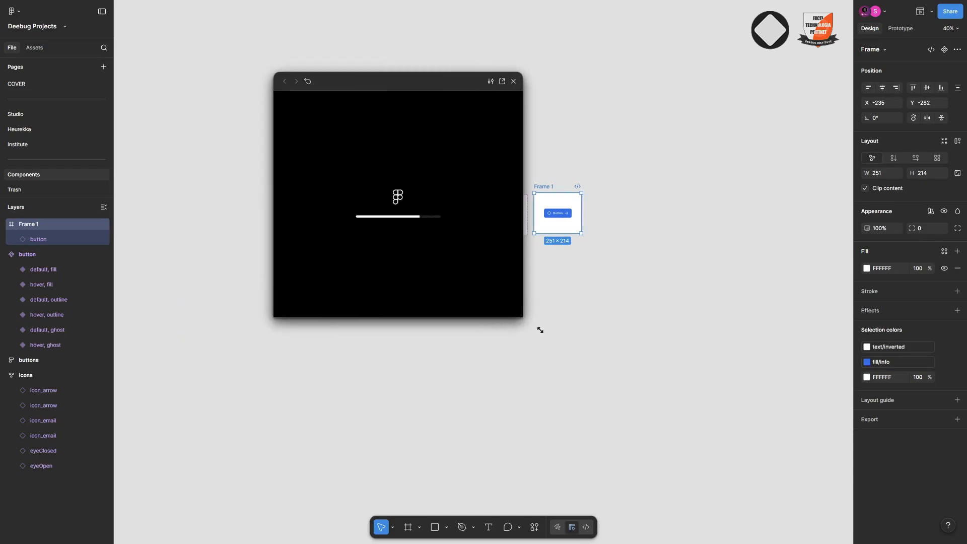
scroll(670, 326, left, 3)
scroll(663, 253, up, 6)
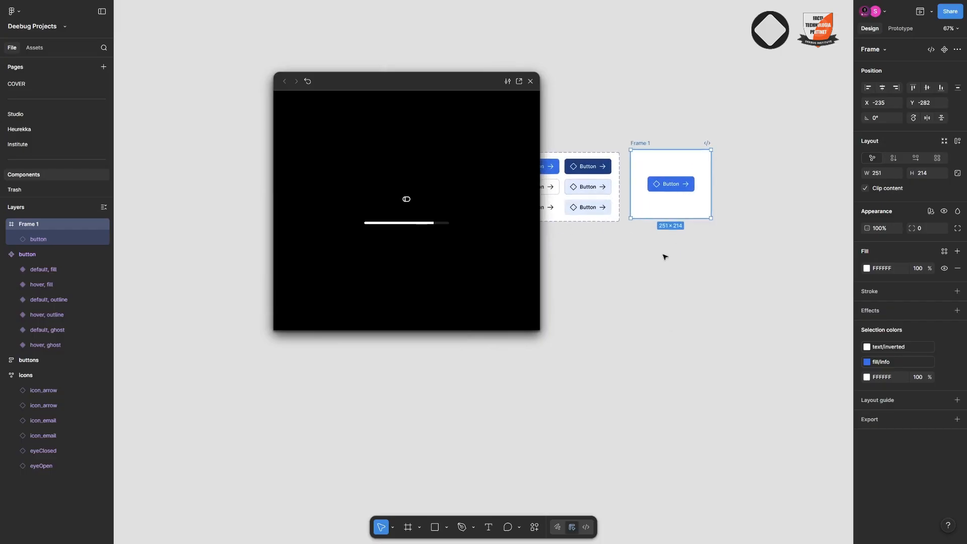
Enlarge the prototype preview window and switch the button instance in Frame 1 to the outline style
scroll(749, 164, up, 1)
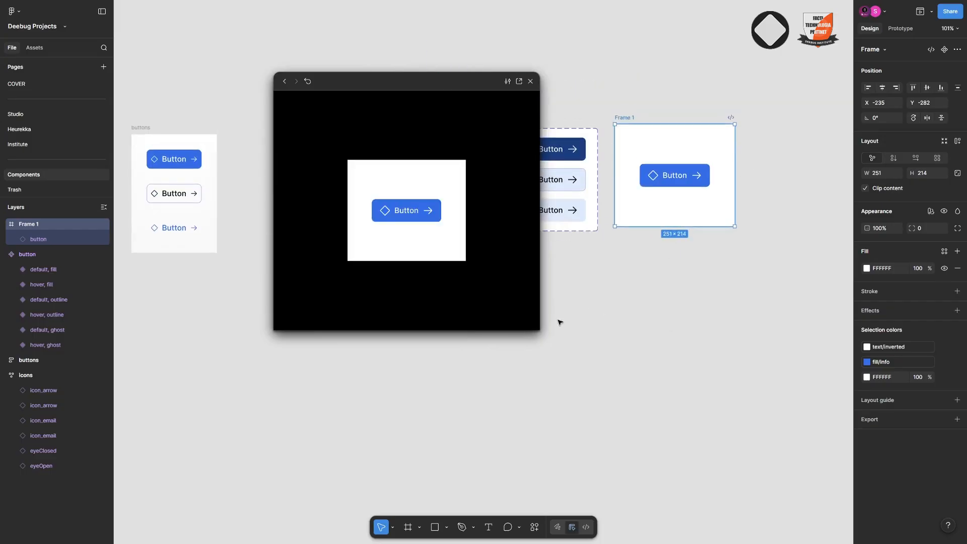
drag(539, 328, 642, 411)
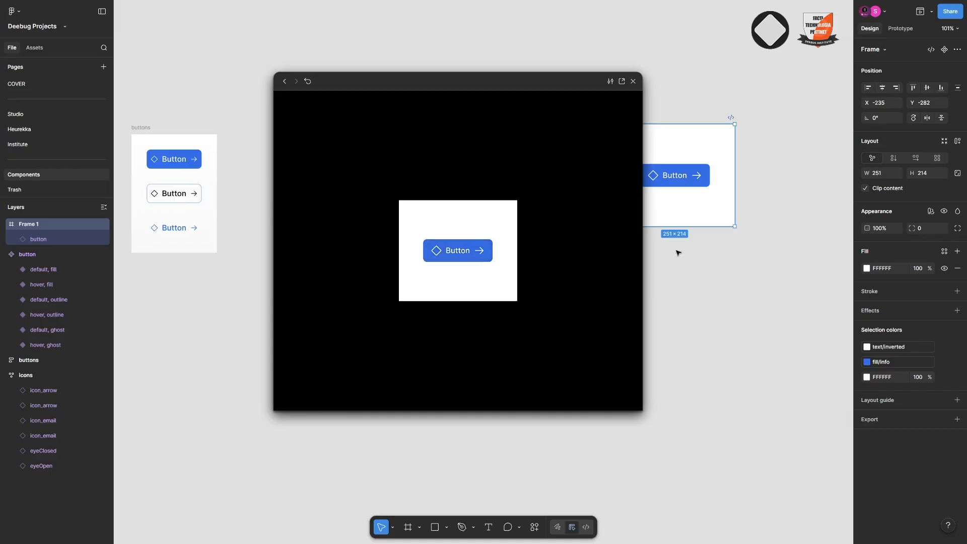
scroll(678, 250, left, 2)
click(718, 181)
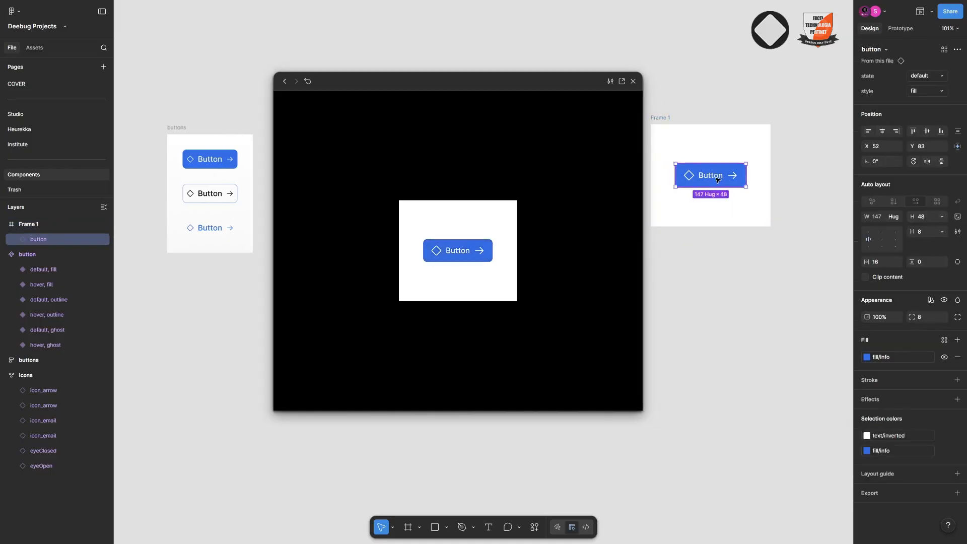
click(936, 91)
click(924, 101)
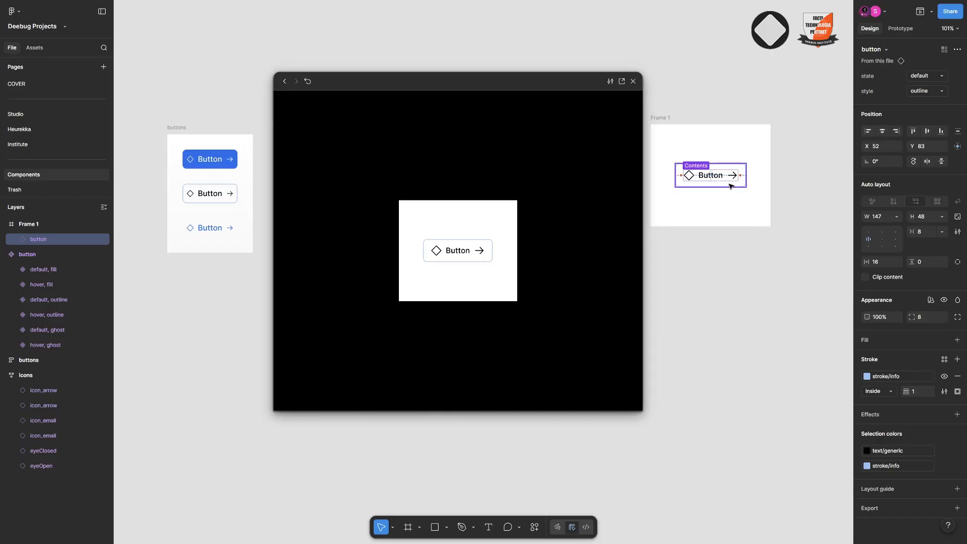
Move the preview window clear of Frame 1 and switch its button instance to the ghost style
scroll(730, 183, up, 5)
scroll(697, 174, left, 3)
drag(560, 84, 452, 68)
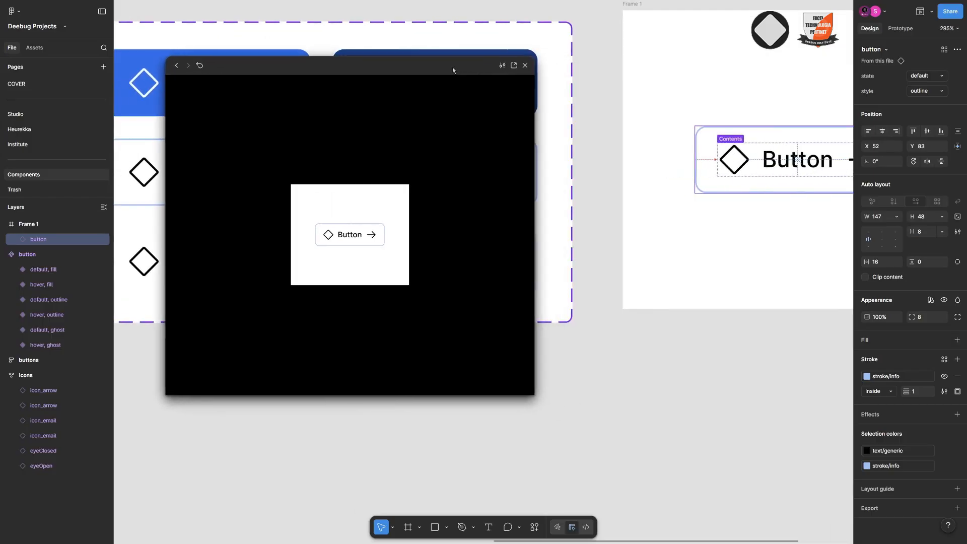
scroll(661, 172, left, 1)
scroll(661, 173, right, 3)
scroll(661, 173, up, 3)
click(927, 91)
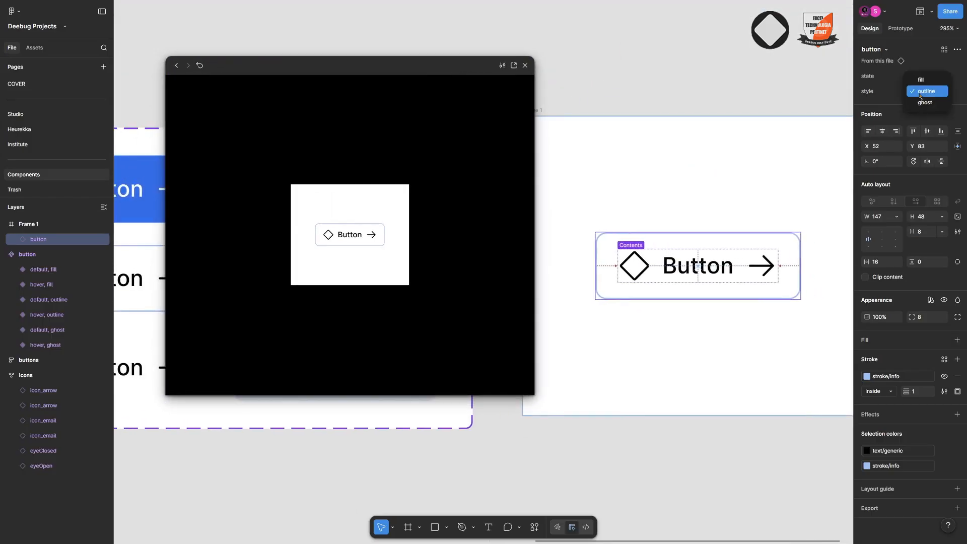
click(924, 102)
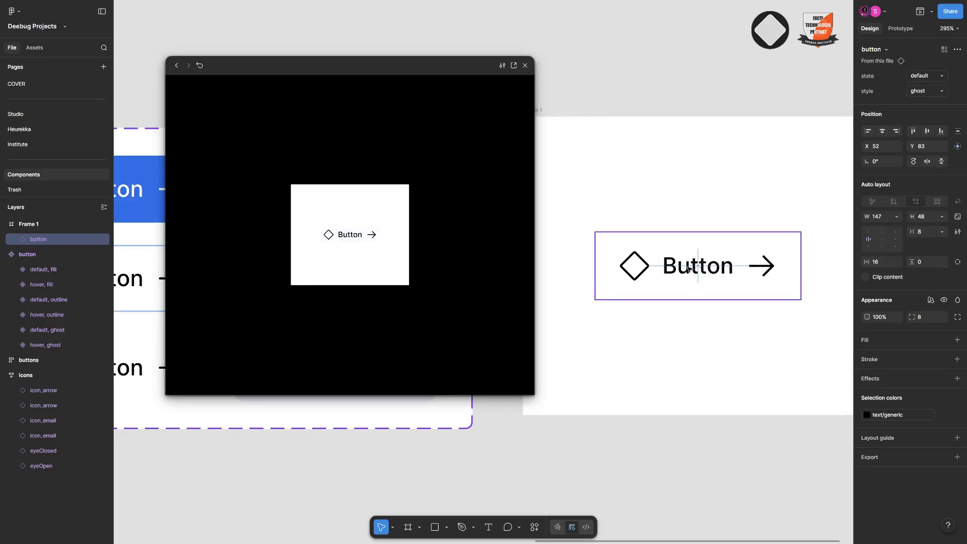
Select Frame 1 and examine the variants in the button component set beside the preview
scroll(751, 248, down, 3)
click(630, 166)
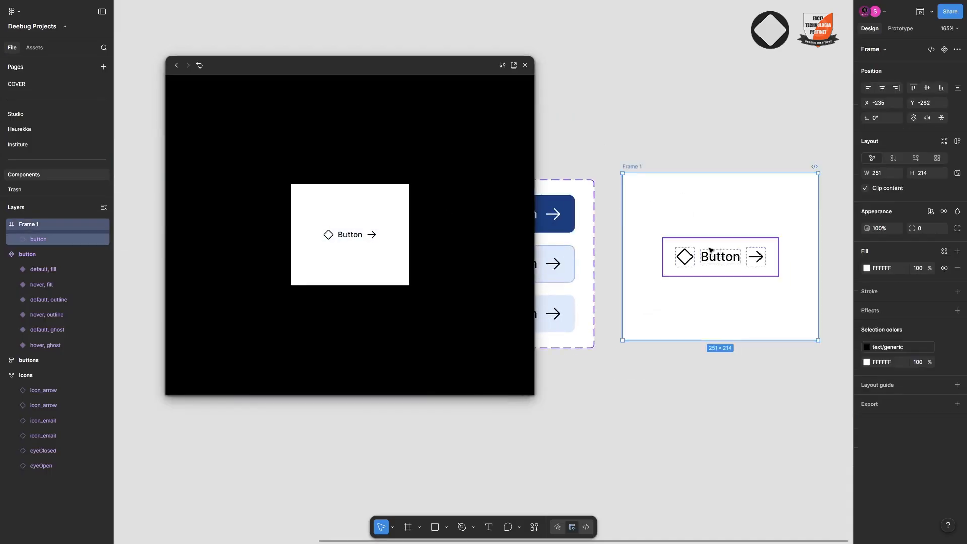
scroll(632, 229, left, 5)
scroll(629, 227, left, 5)
scroll(630, 227, down, 2)
scroll(700, 212, left, 2)
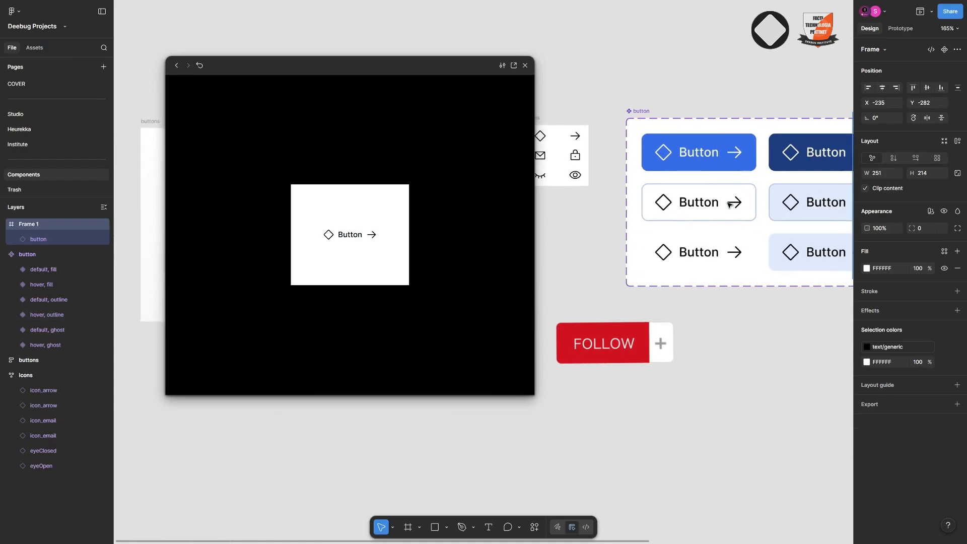
scroll(702, 212, right, 2)
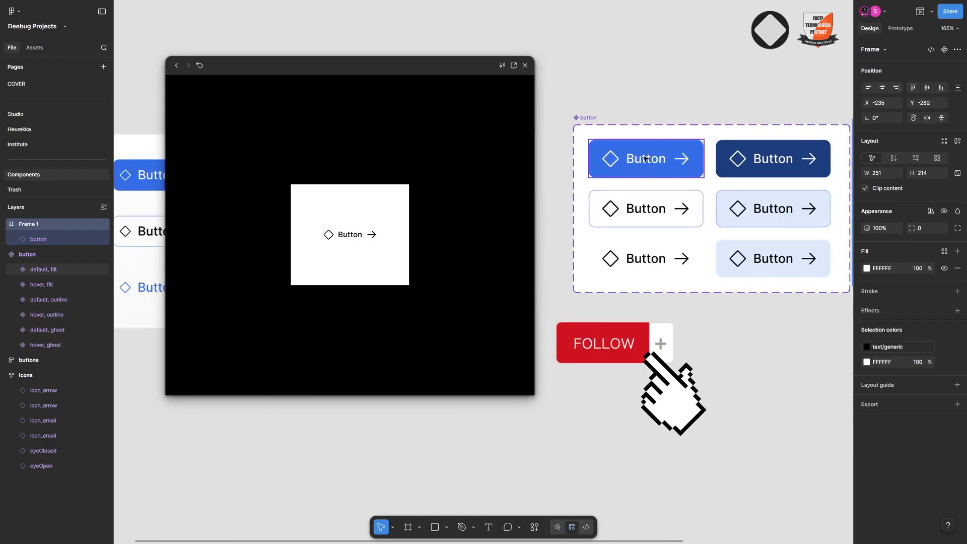